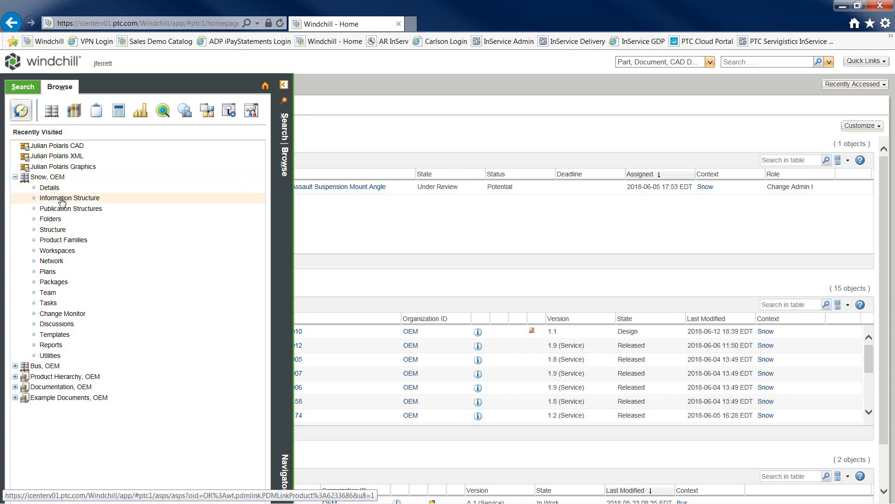
Open the Information Structure of the Snow, OEM product from the Browse tree
left_click(62, 201)
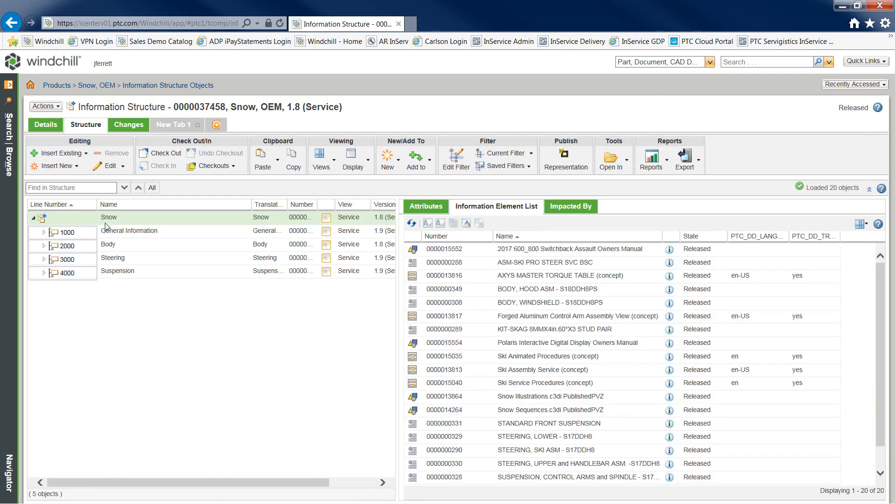
Expand the Steering (3000) group and start a new textual information element under it
left_click(122, 259)
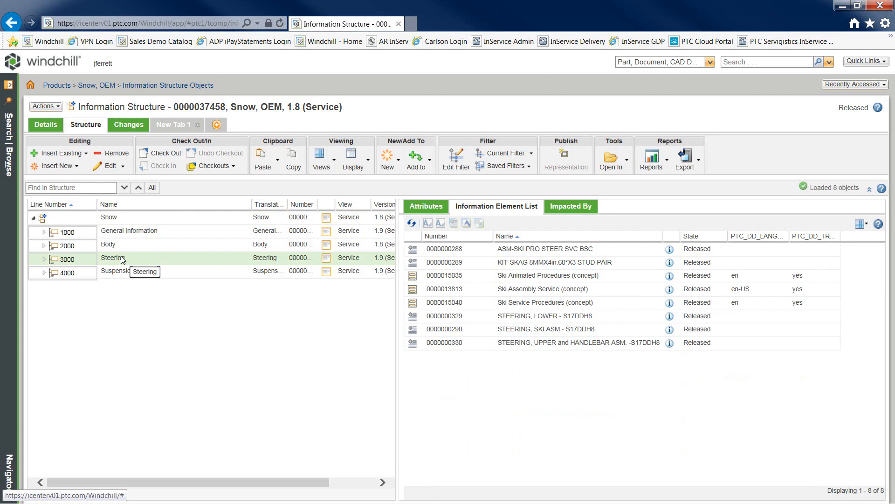
left_click(45, 259)
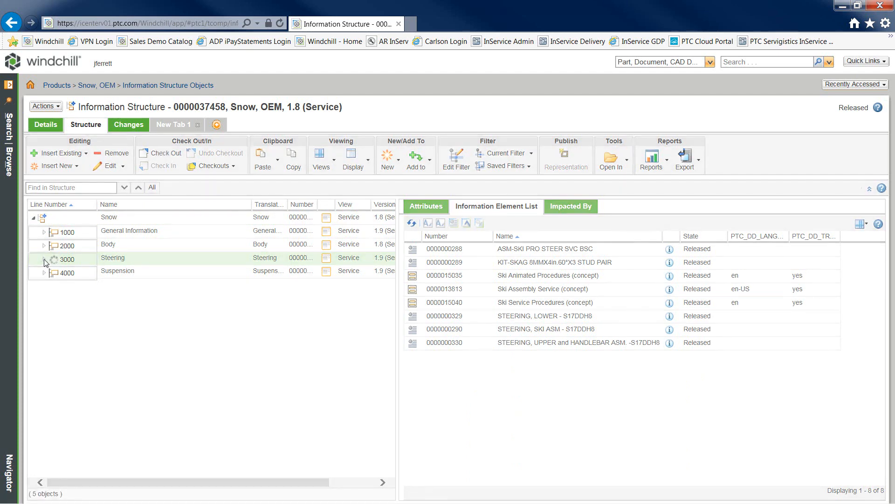
right_click(116, 258)
mouse_move(198, 191)
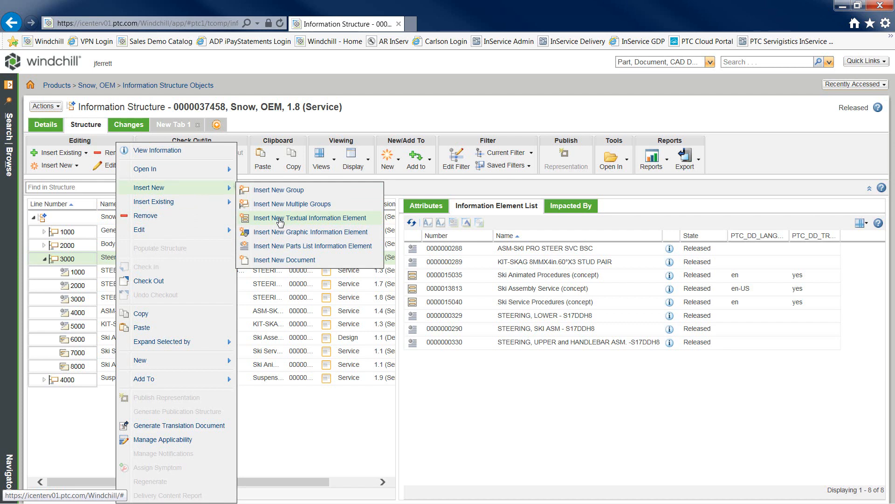
left_click(280, 221)
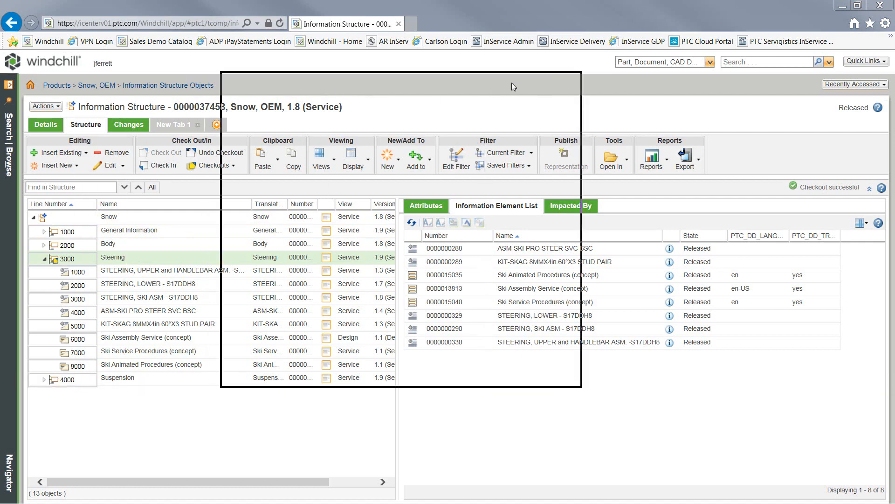
left_click(443, 141)
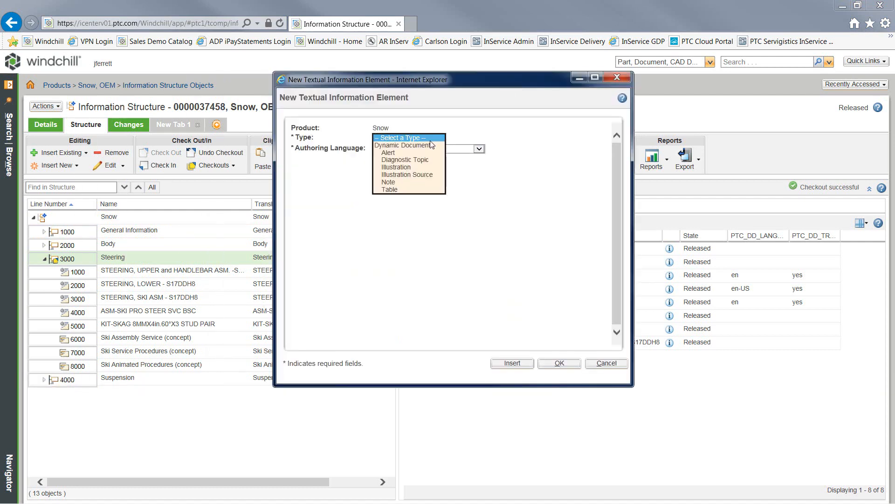
Create Dynamic Document 'Skag Installation Procedure' from the Arbortext Concept template, confirming the language prompt
left_click(436, 148)
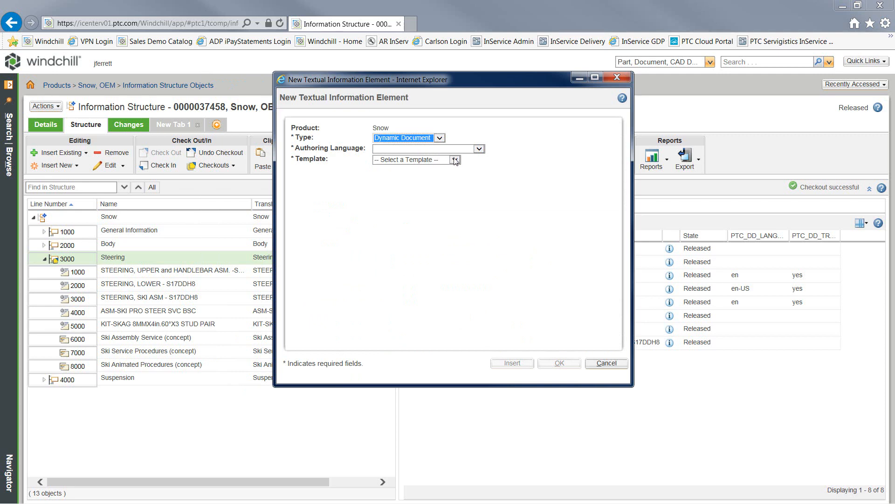
left_click(455, 160)
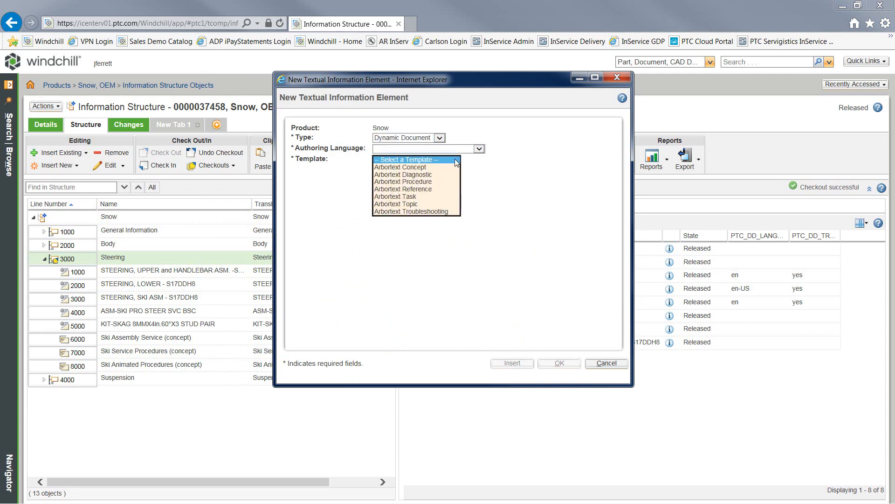
left_click(426, 167)
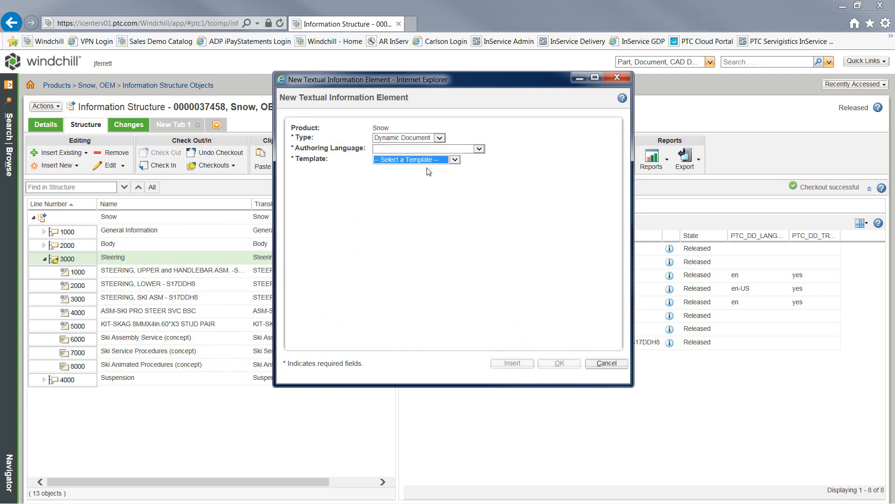
left_click(430, 216)
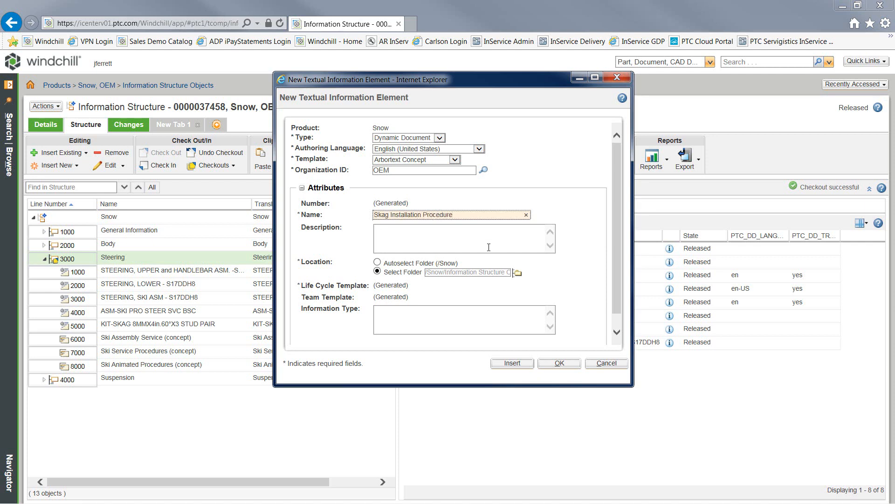
left_click_drag(617, 255, 616, 277)
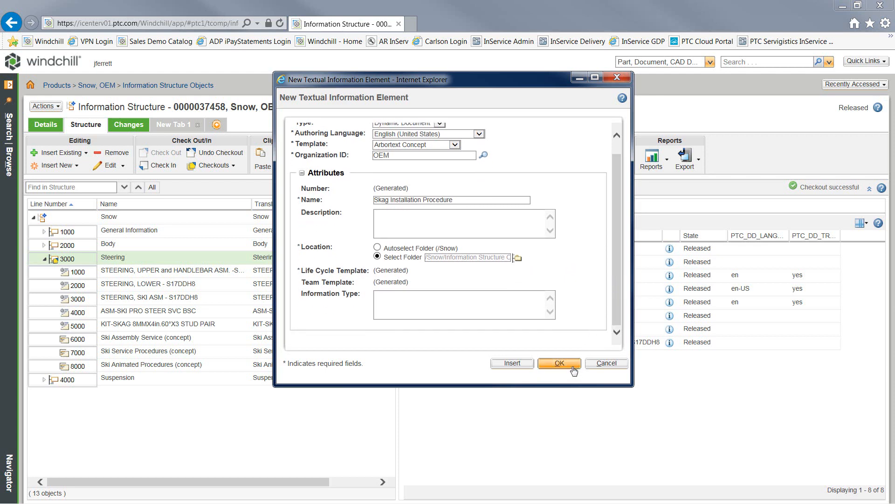
left_click_drag(451, 200, 371, 200)
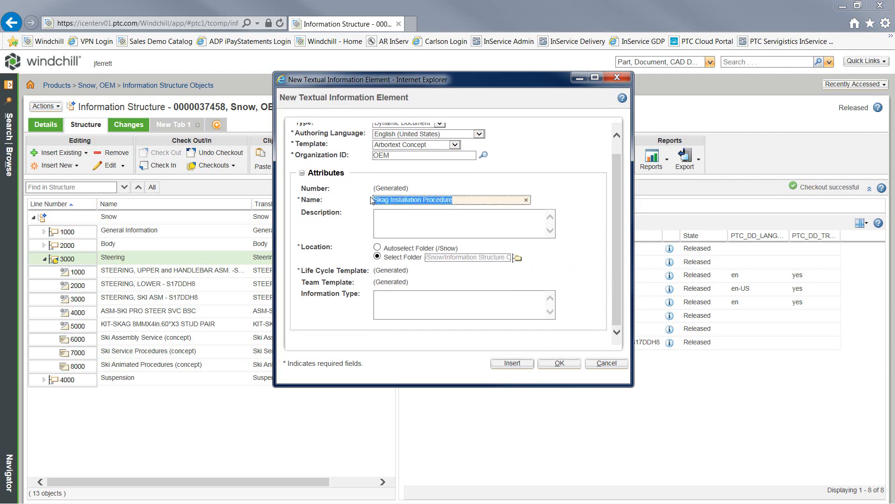
left_click(559, 365)
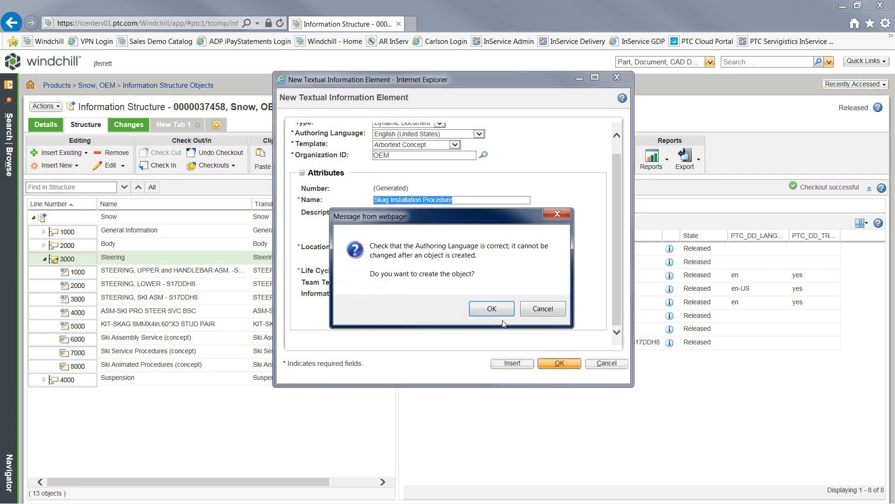
left_click(501, 312)
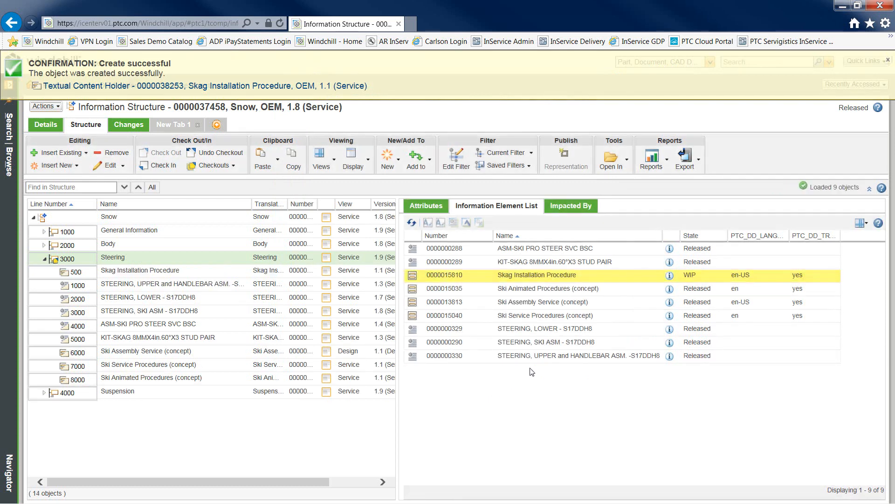
Open the Skag Installation Procedure element in Arbortext Editor
left_click(583, 280)
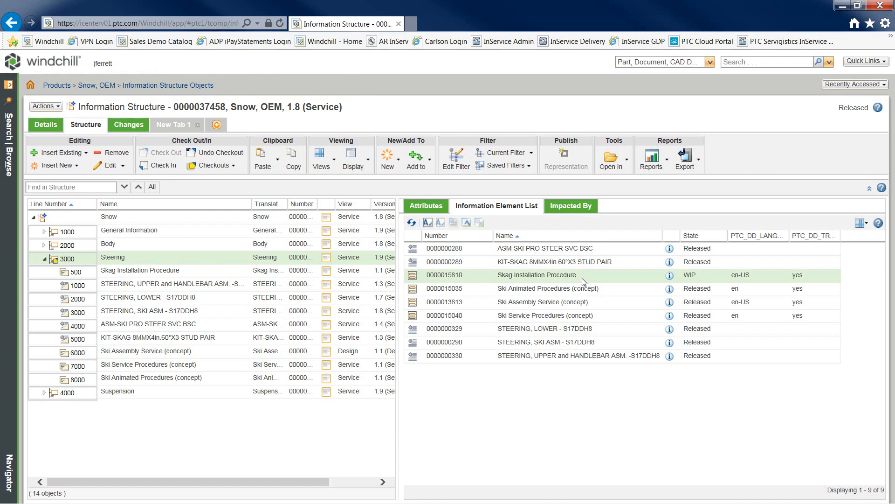
left_click(428, 223)
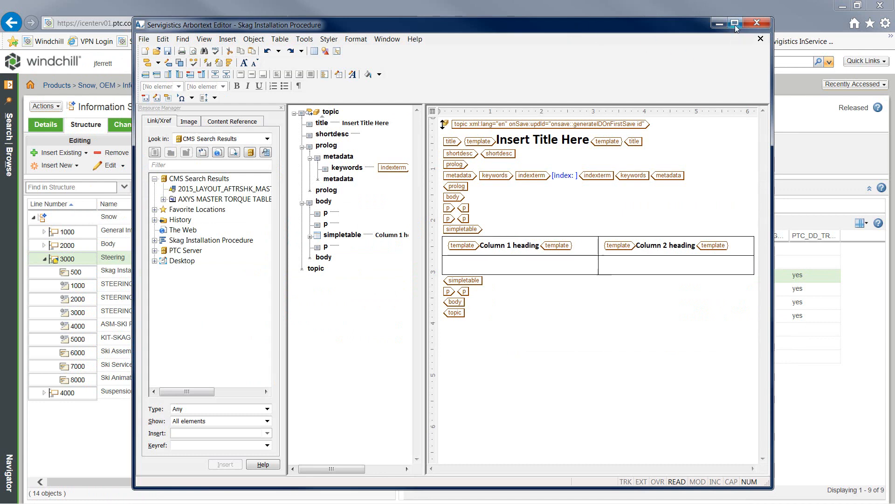
Maximize the editor window and check out the Skag Installation Procedure topic
left_click(735, 25)
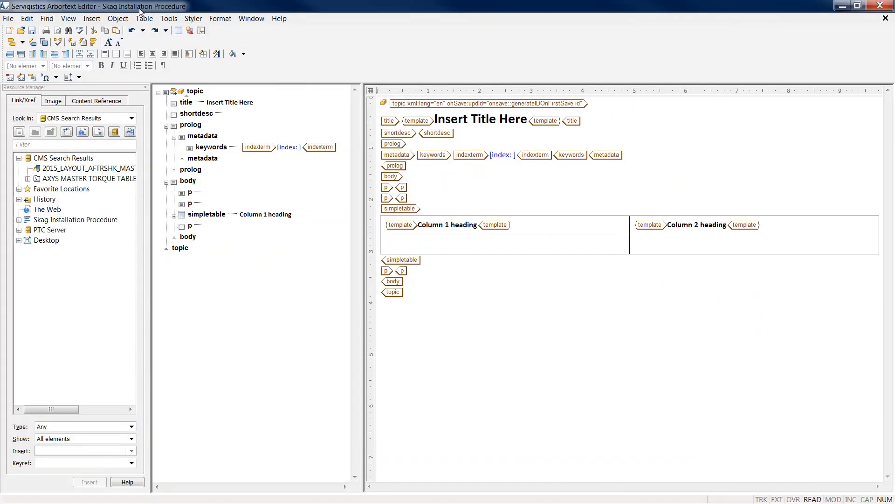
left_click(123, 21)
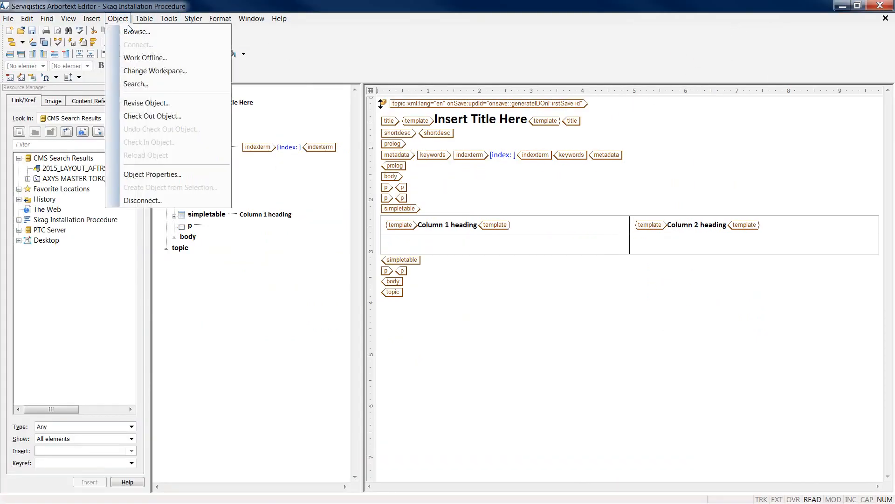
left_click(158, 117)
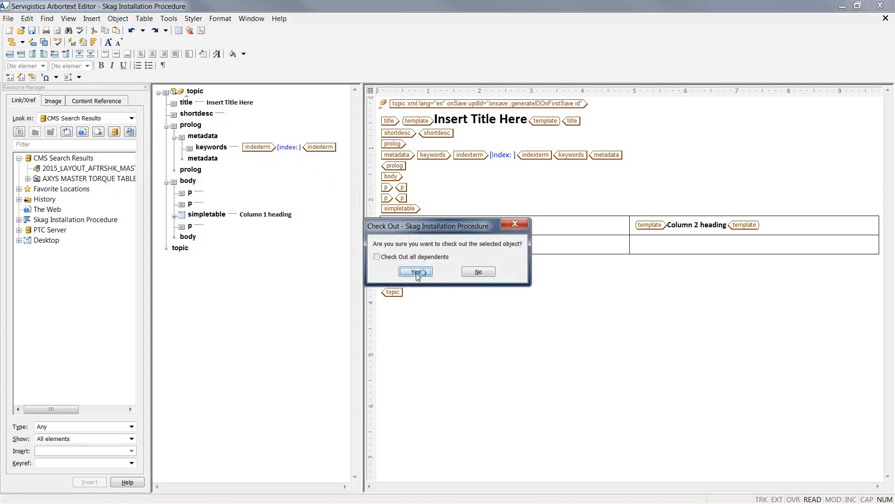
left_click(422, 274)
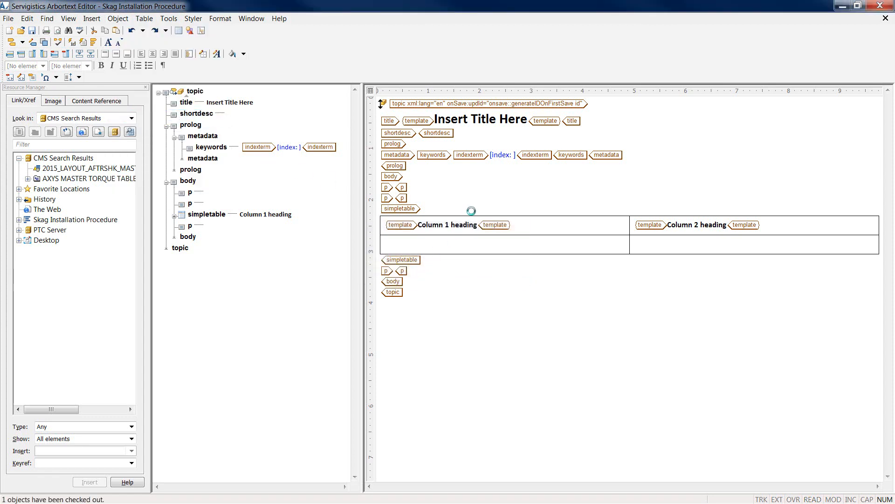
Title the topic 'Skag Installation Procedure', add nested index terms Procedure and Skag Installation, and select the placeholder content
left_click(546, 123)
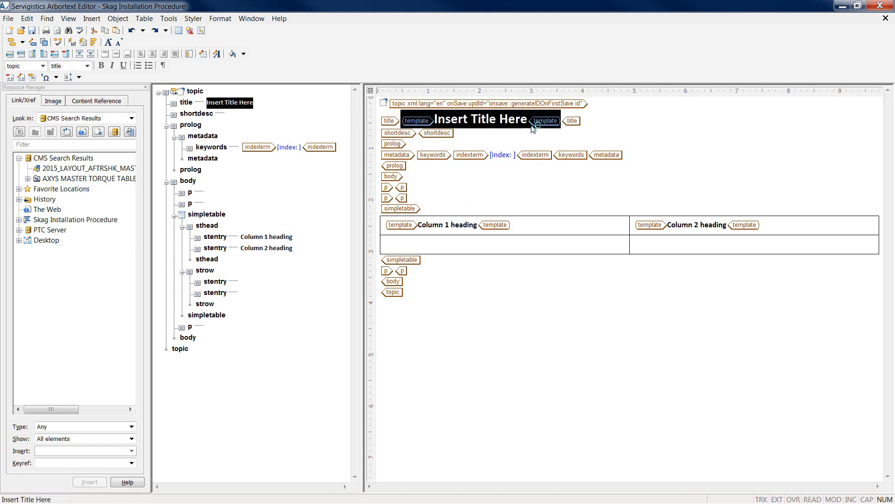
type("Skag Installation Procedure")
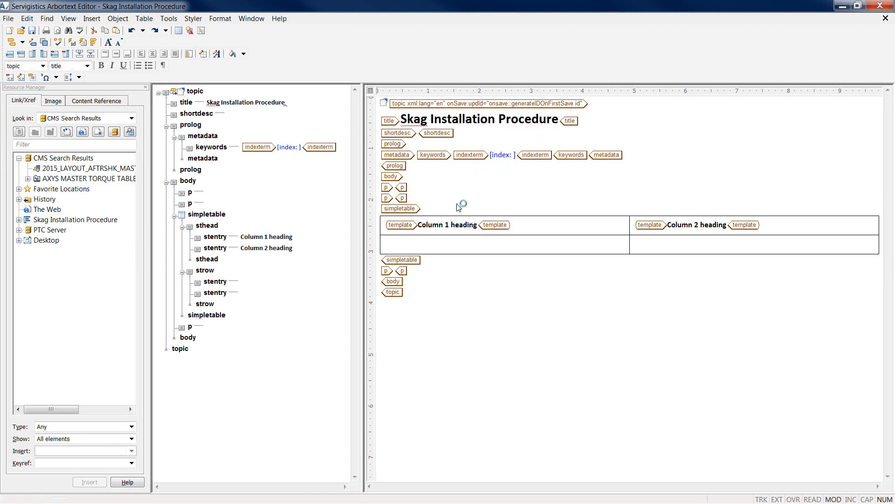
left_click(513, 155)
type("Proc")
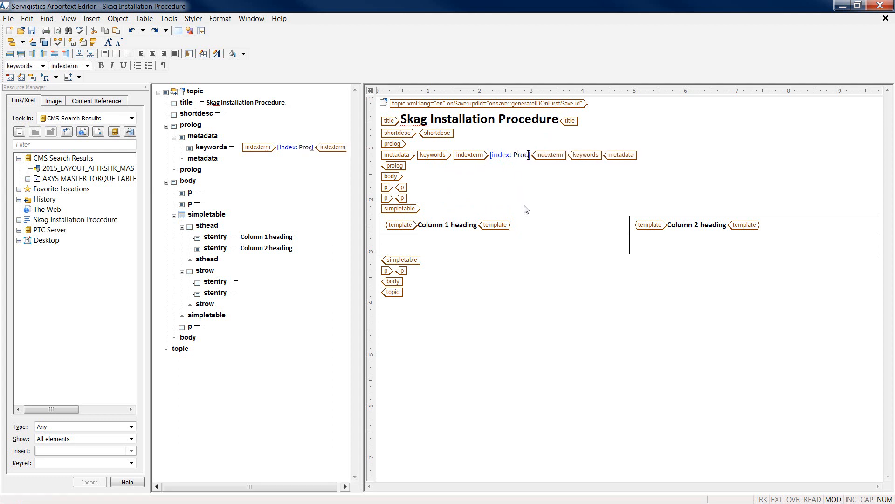
type("edure")
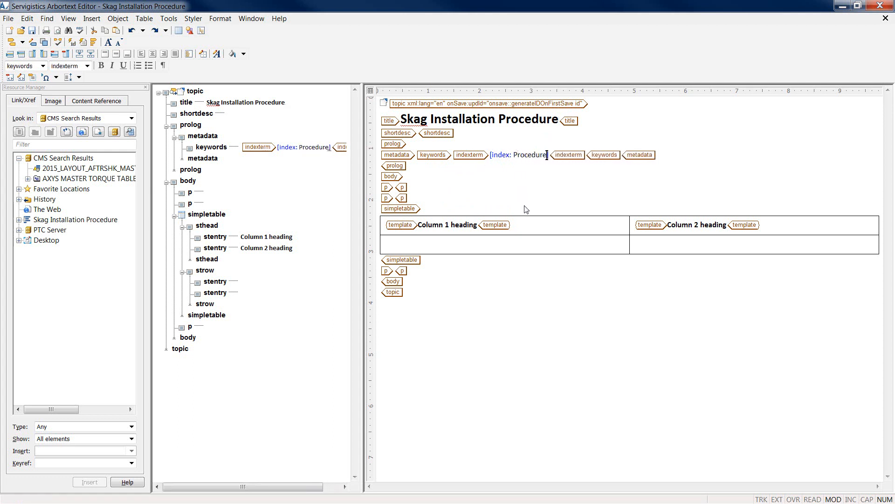
key("Return")
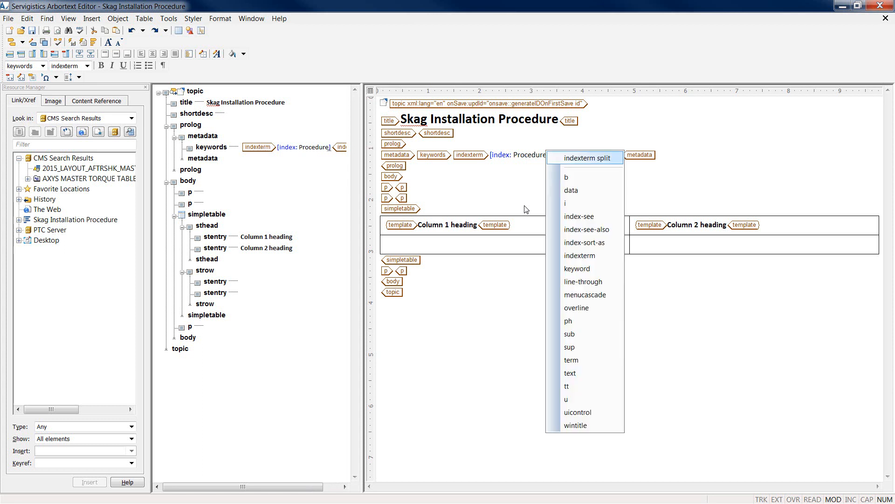
left_click(600, 260)
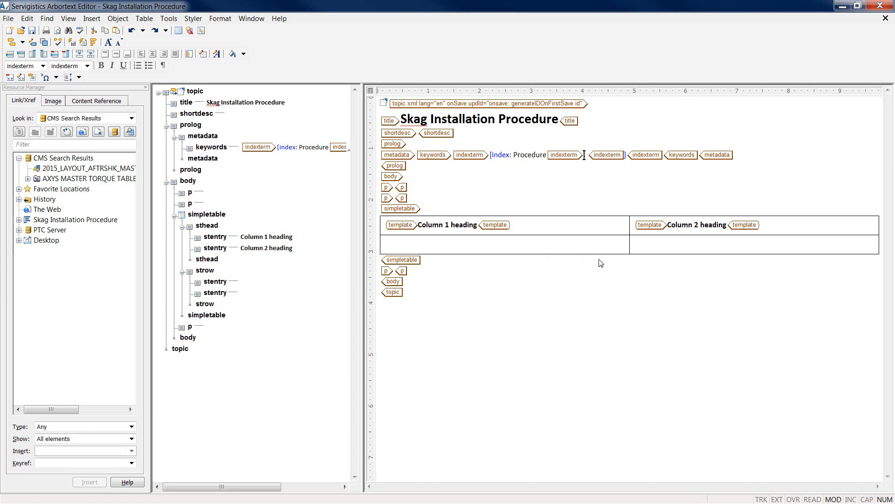
type(", Skag")
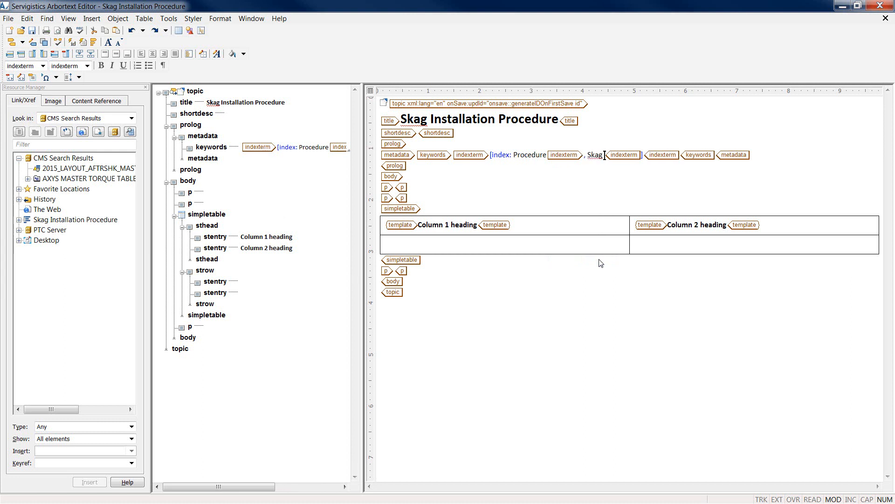
type(" Installatio")
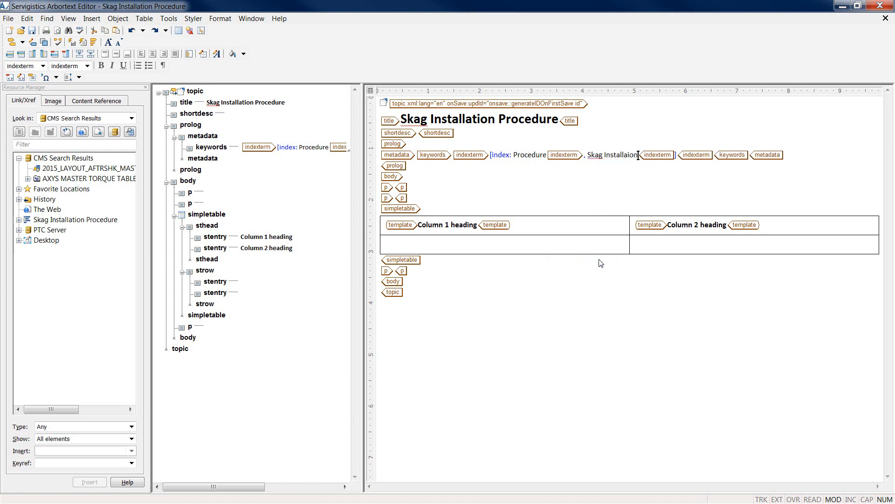
type("n")
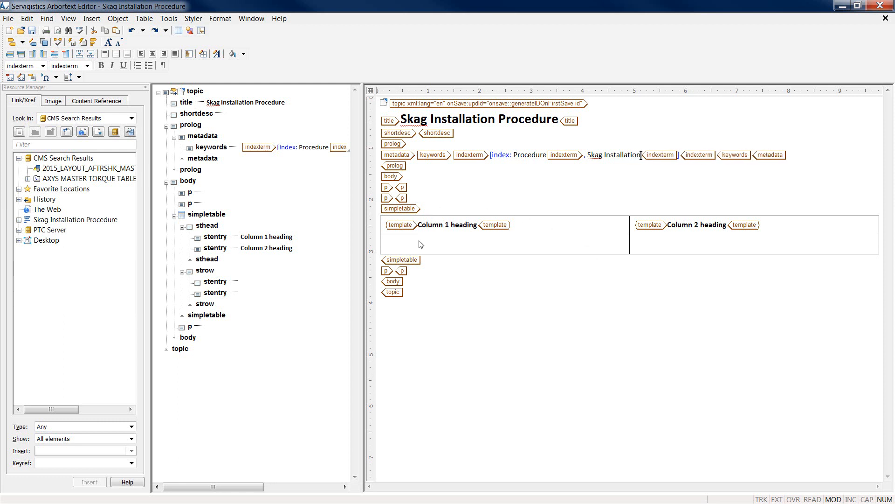
left_click(422, 259)
left_click_drag(409, 265, 392, 189)
Replace the placeholder content with a numbered list whose step 1 reads 'Install the Skag into the underside of the ski as shown.'
key("Delete")
key("Delete")
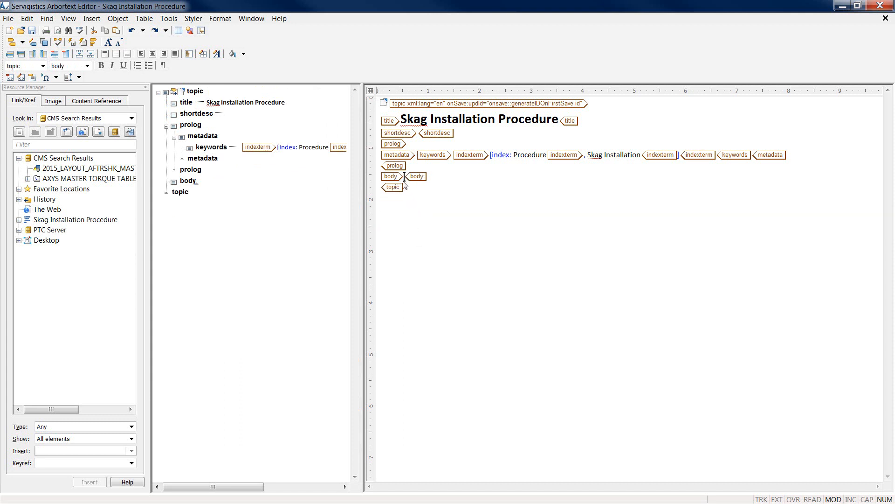
key("Return")
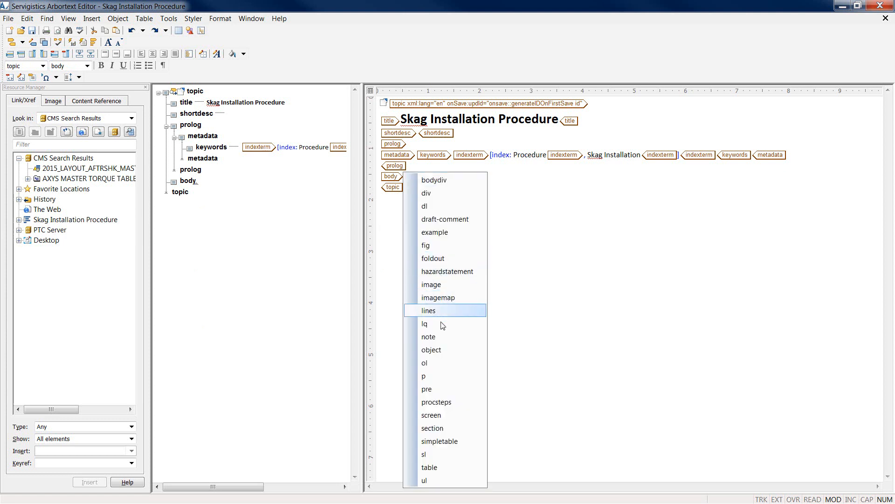
left_click(433, 367)
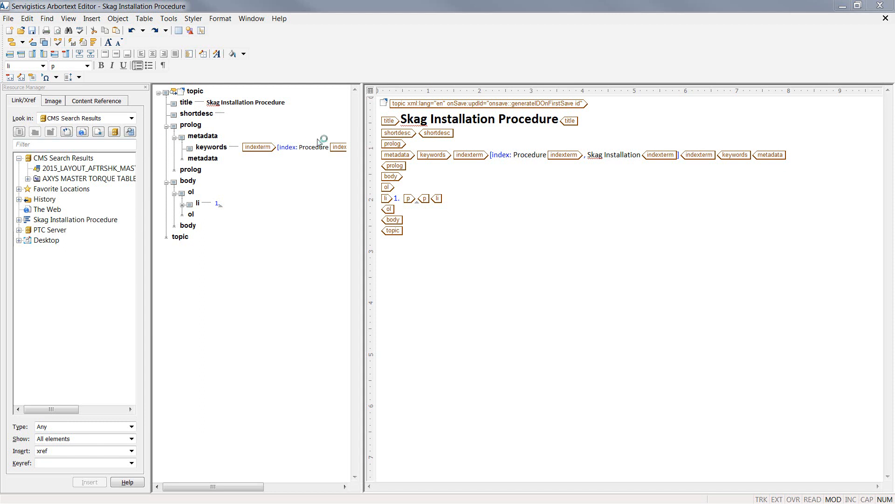
left_click(422, 199)
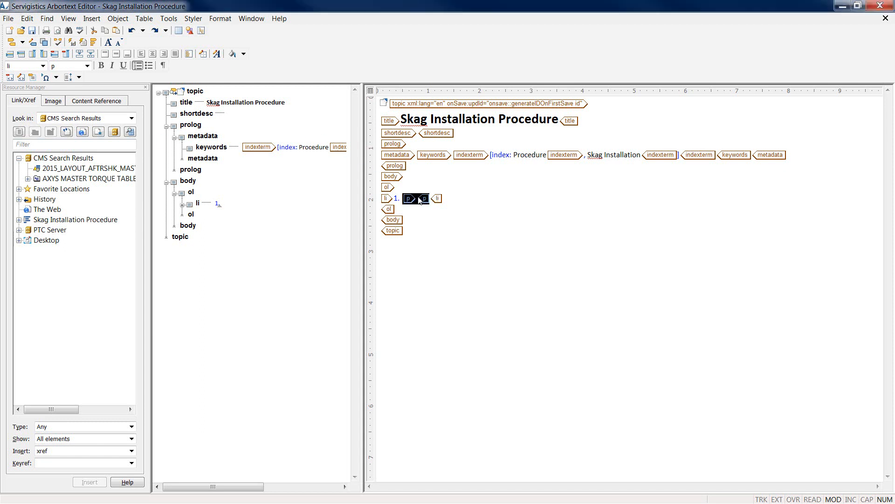
type("Install the Skag into the underside of the ski as shown.")
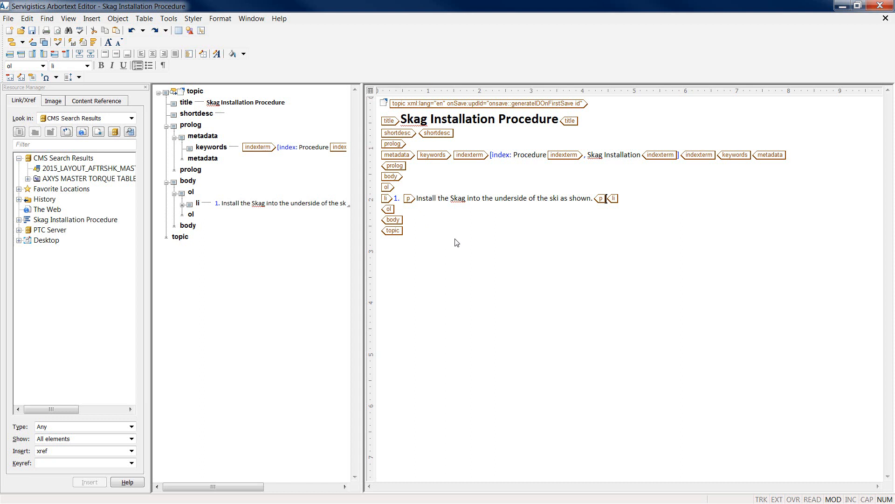
left_click(92, 19)
Insert the Snow Illustrations.c3di PublishedPVZ graphic into step 1, found by searching the CMS for snow*
left_click(113, 58)
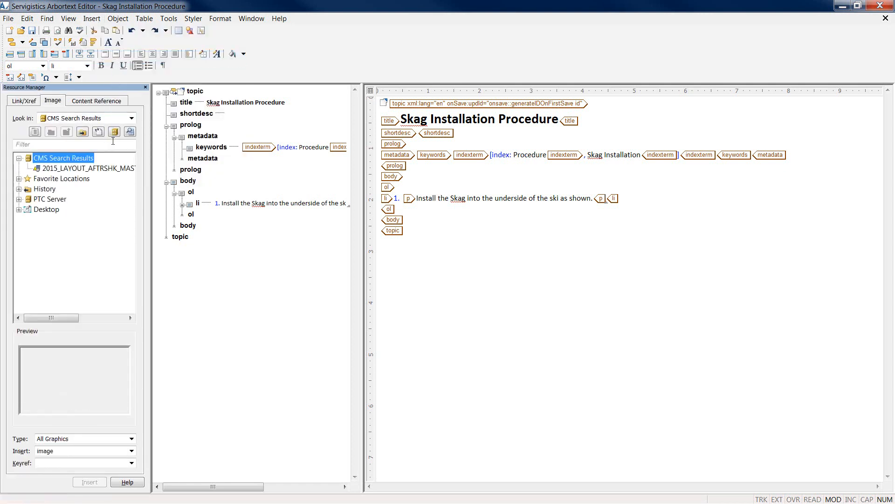
left_click(131, 134)
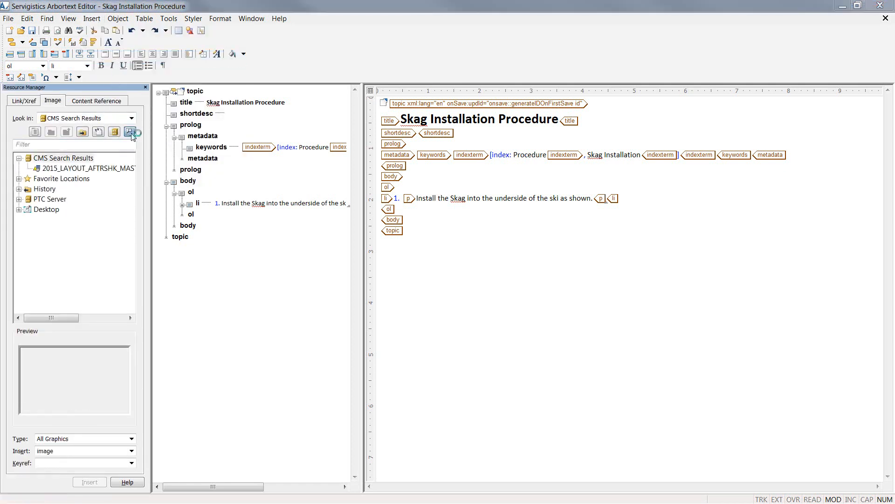
left_click(692, 333)
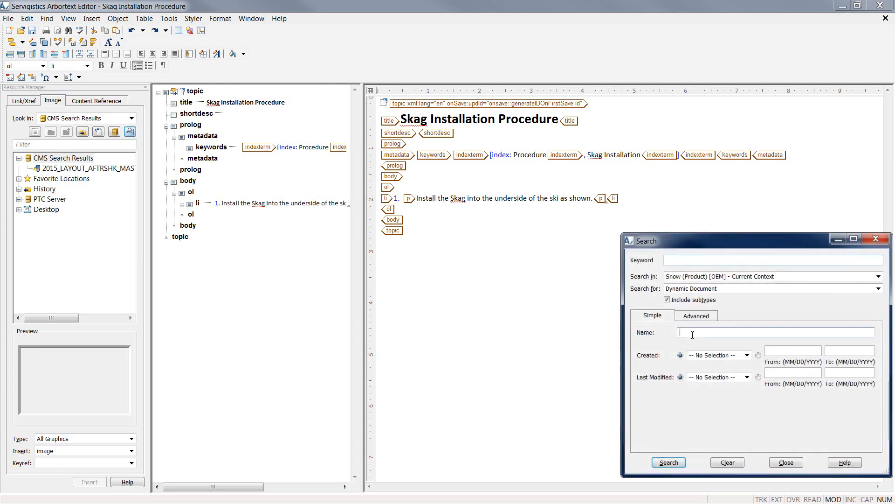
type("snow*")
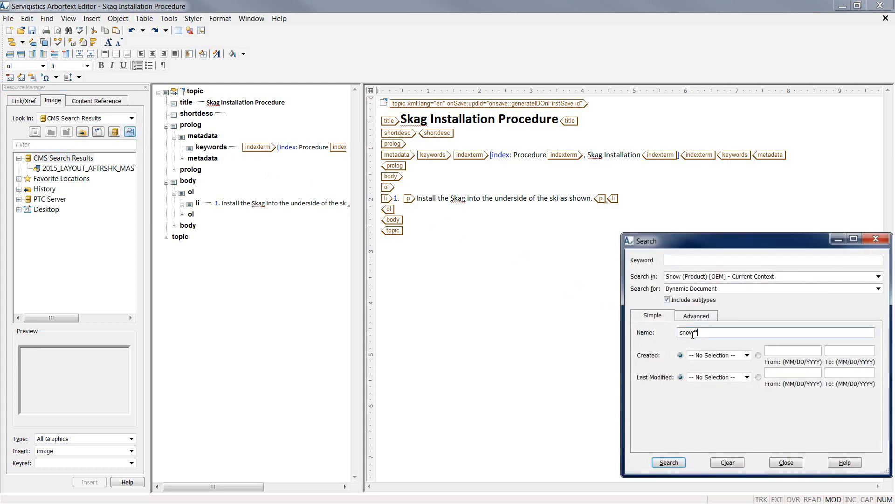
key("Return")
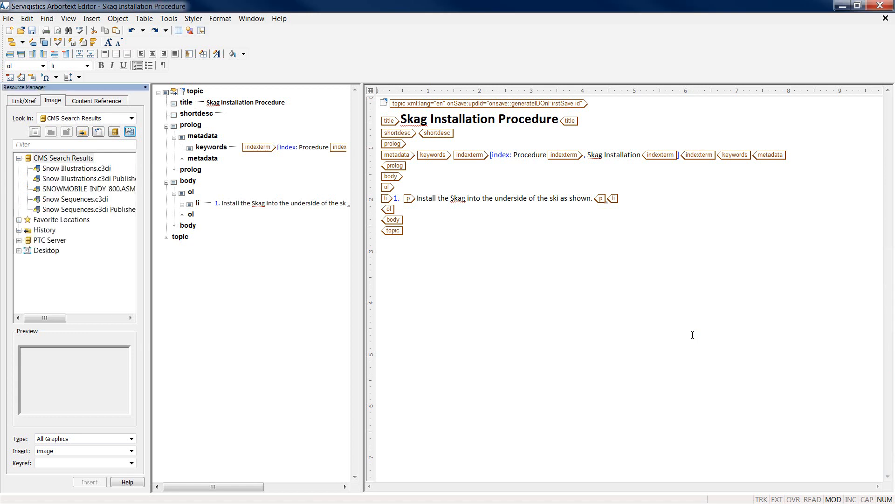
left_click(120, 181)
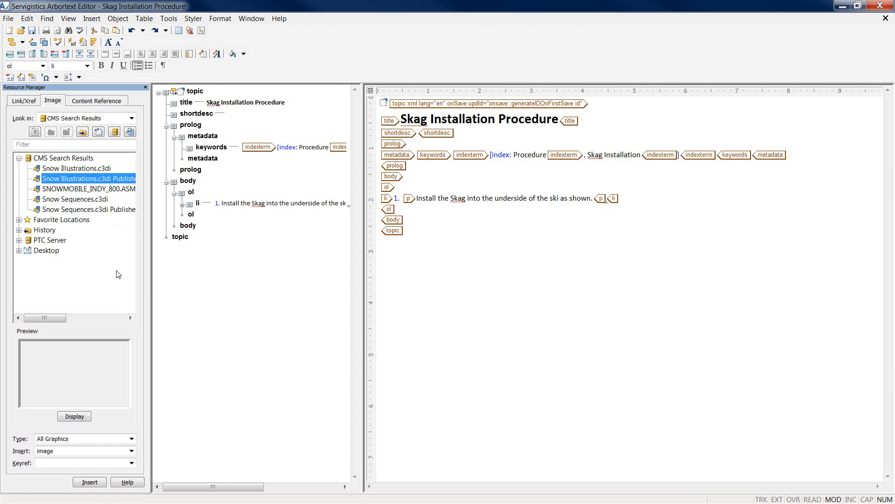
left_click(99, 484)
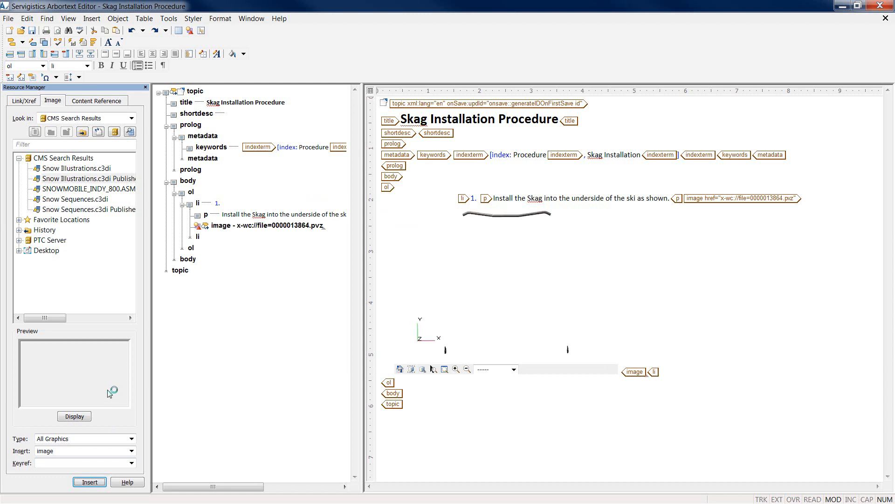
left_click(627, 377)
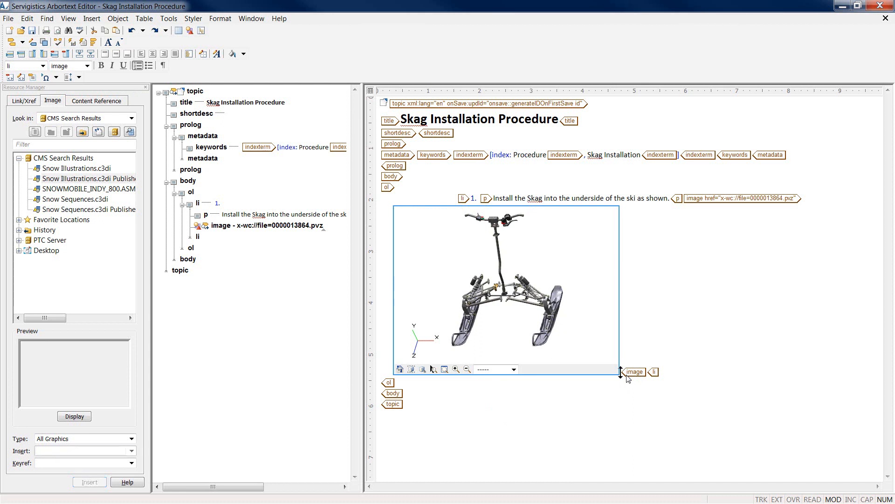
double_click(628, 377)
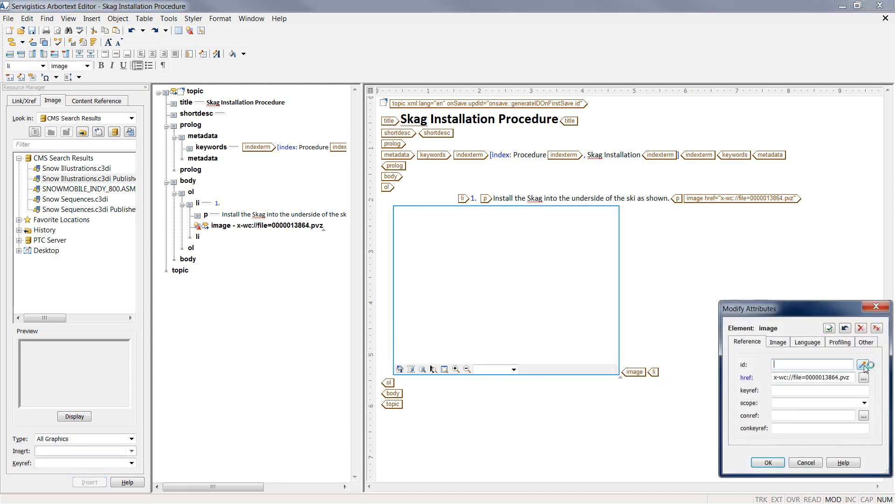
Give the illustration align center, placement break, scalefit yes and rev AXYS SKI SKAGS1
left_click(777, 342)
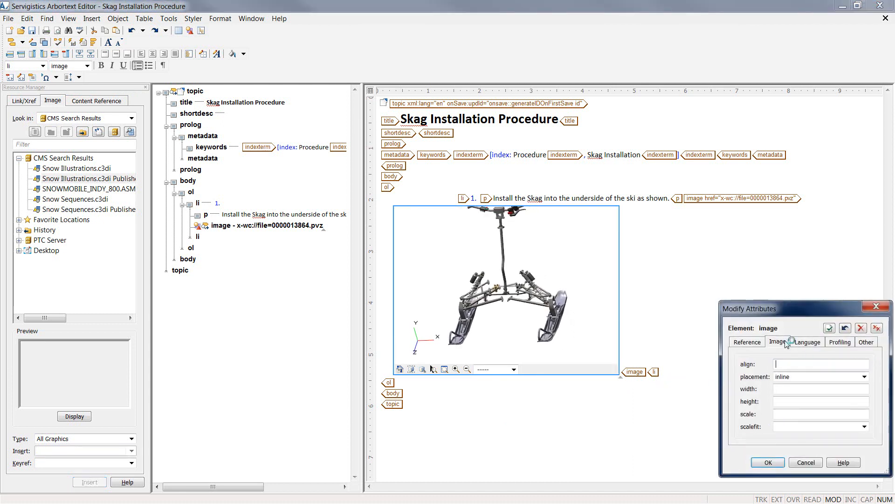
left_click(790, 363)
type("center")
key("Tab")
key("Down")
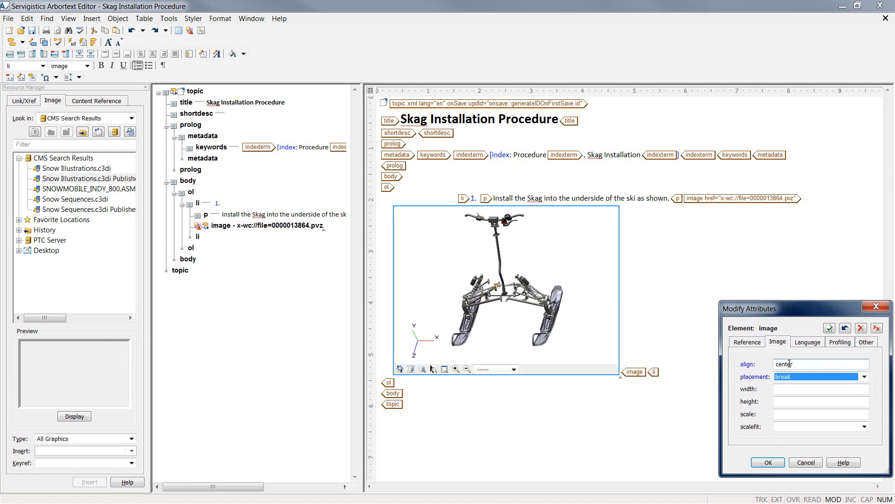
key("Tab")
key("Tab")
key("Tab")
key("Tab")
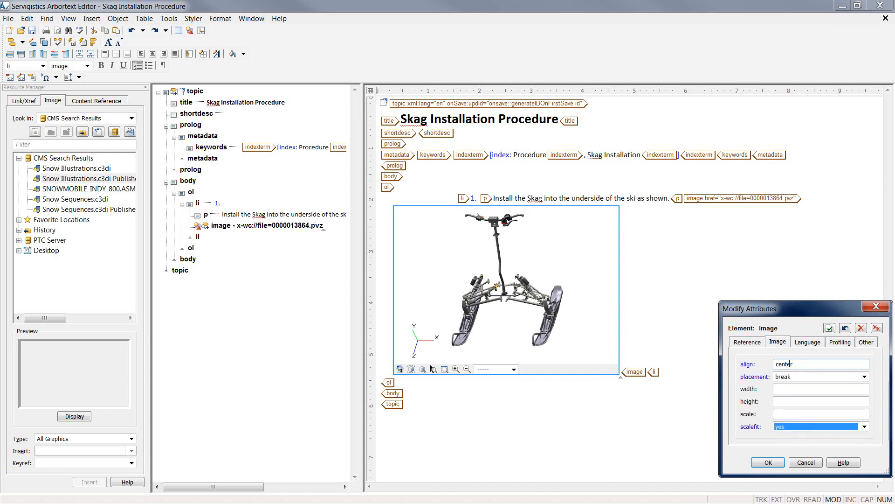
left_click(867, 343)
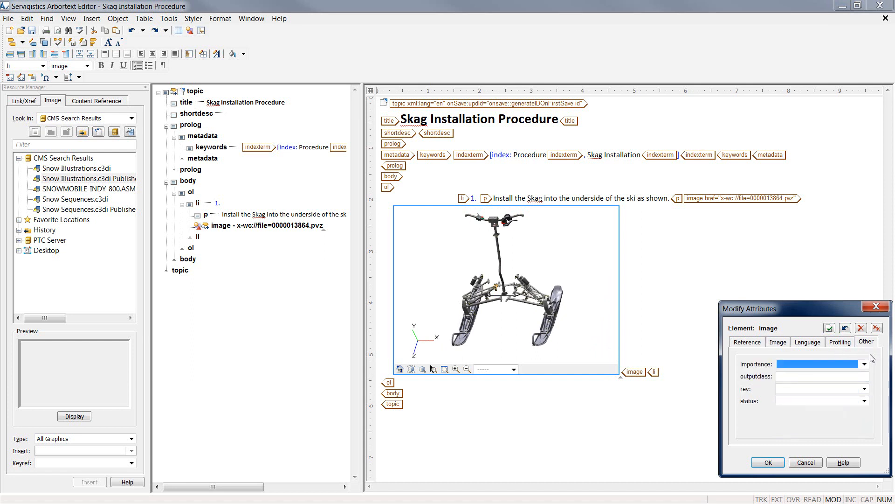
left_click(865, 388)
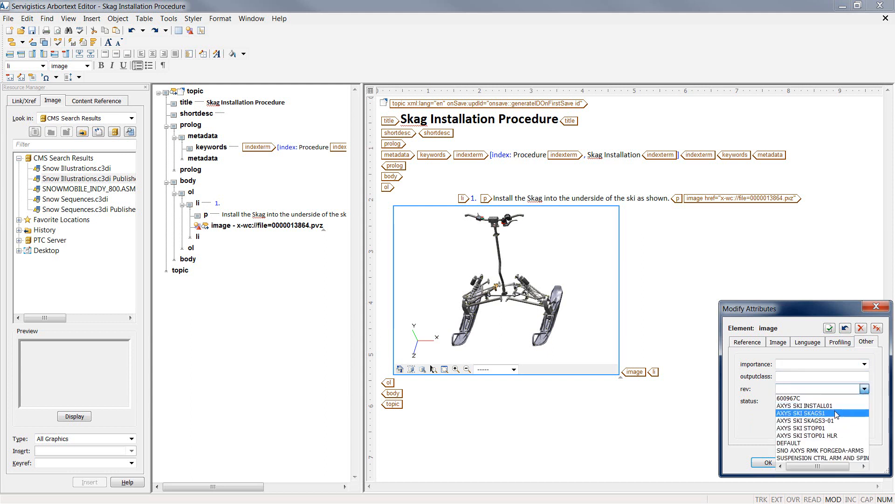
left_click(837, 413)
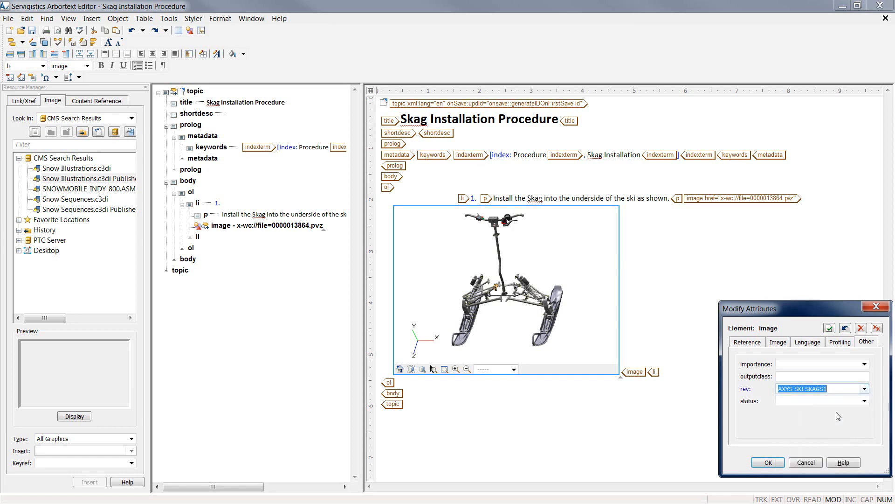
left_click(769, 463)
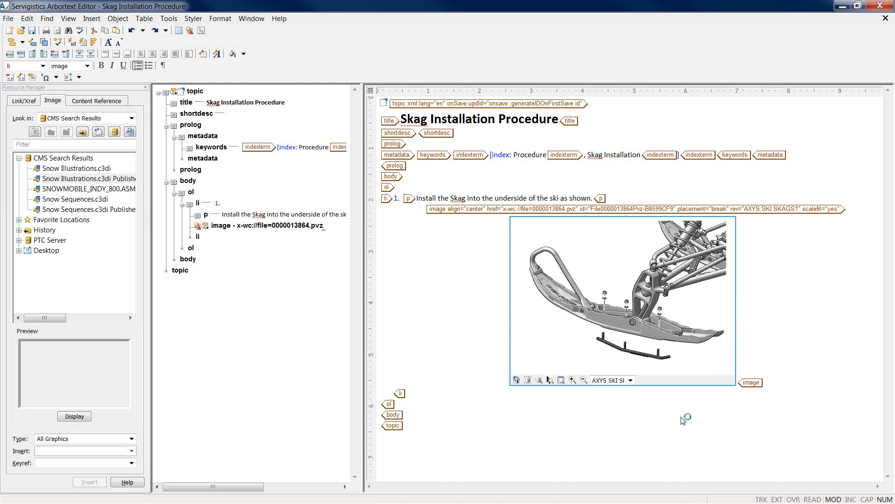
left_click(630, 381)
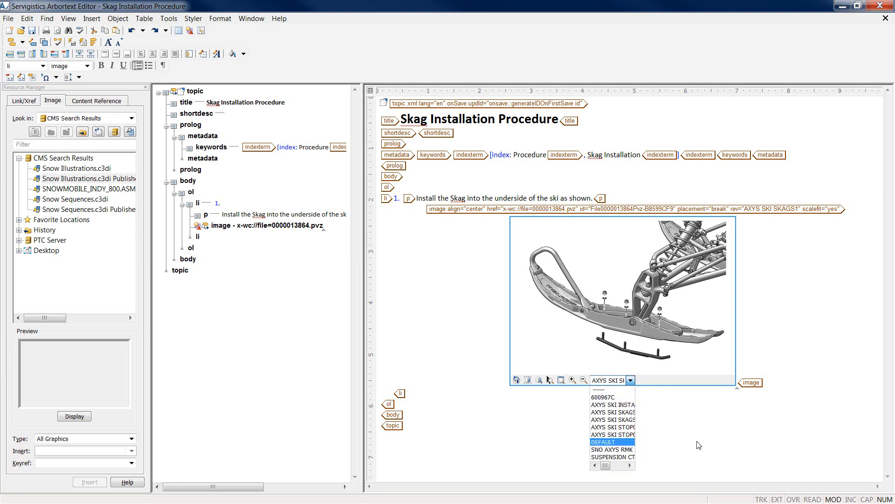
Split a new list item after the illustration: ensure correct Skag direction, protrusion on the Ski's back half
left_click(745, 389)
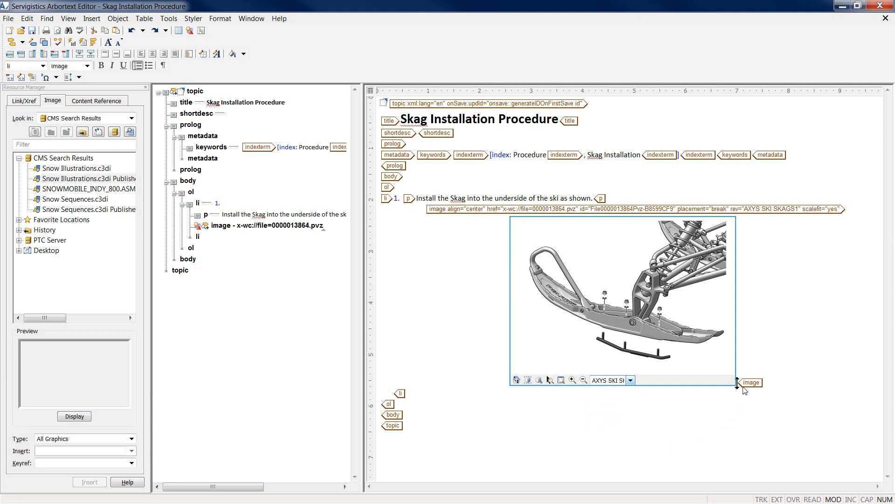
left_click(768, 387)
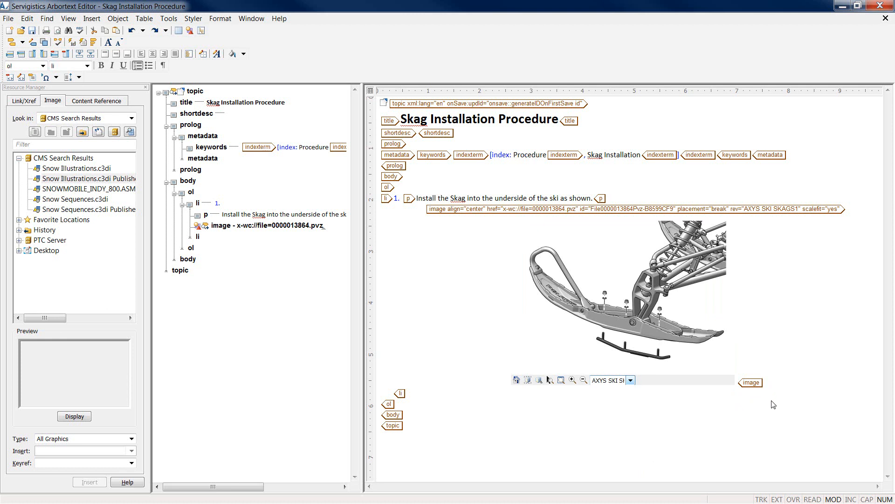
key("Return")
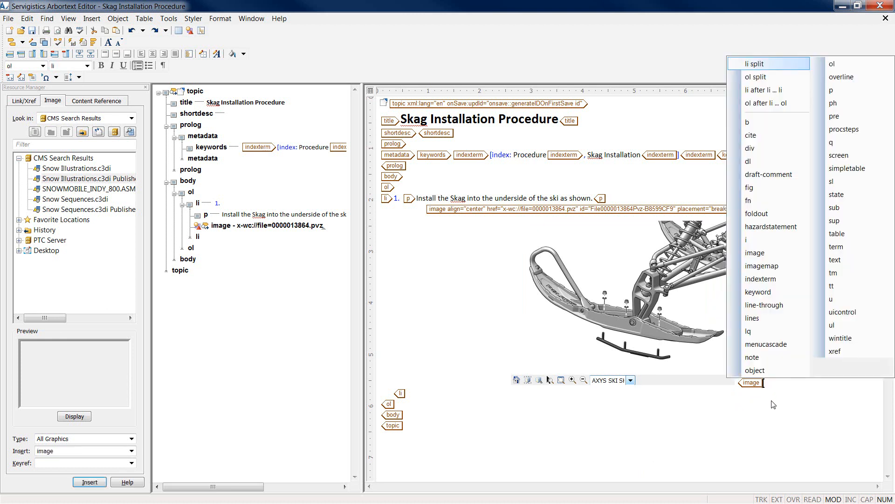
key("Return")
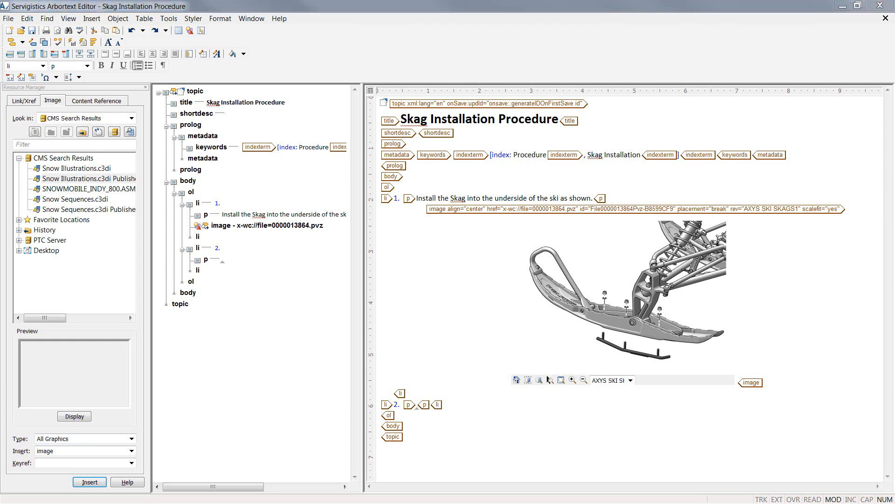
left_click(419, 405)
type("Ensure that the Skag is installed in the correct direction. Protrusion is on the back half of the Ski.")
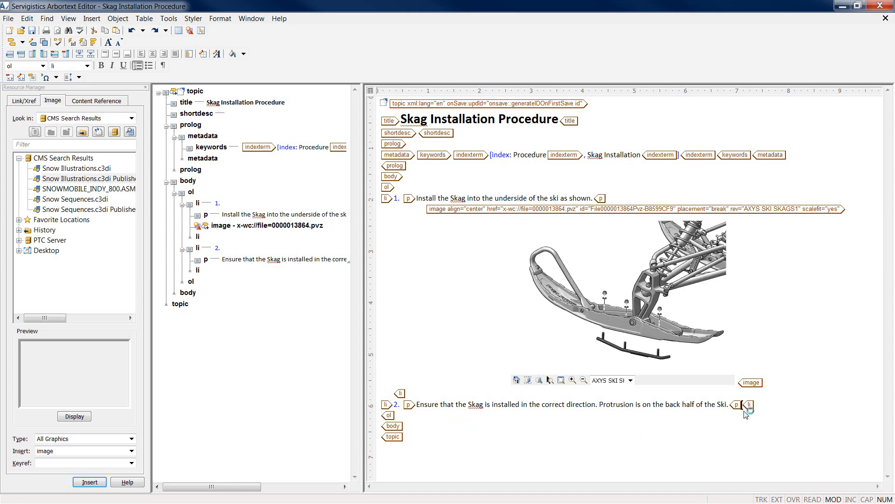
Insert the Snow Illustrations.c3di PublishedPVZ graphic under step 2
left_click(123, 182)
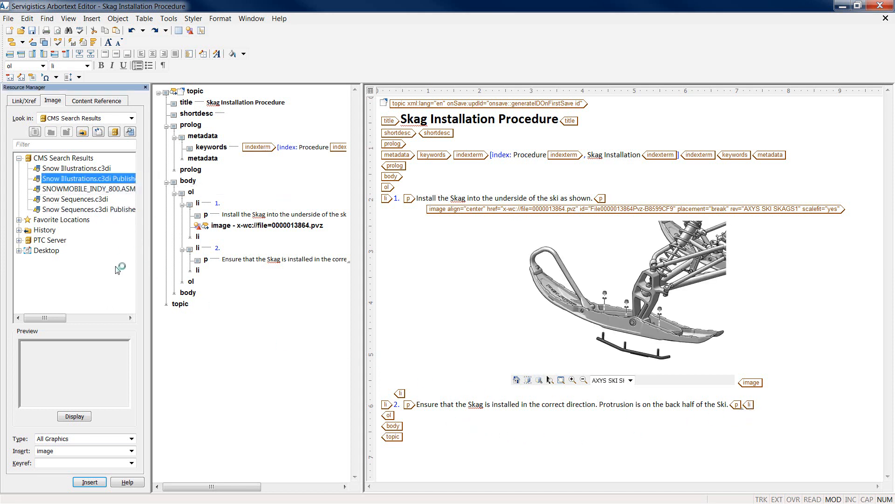
left_click(103, 484)
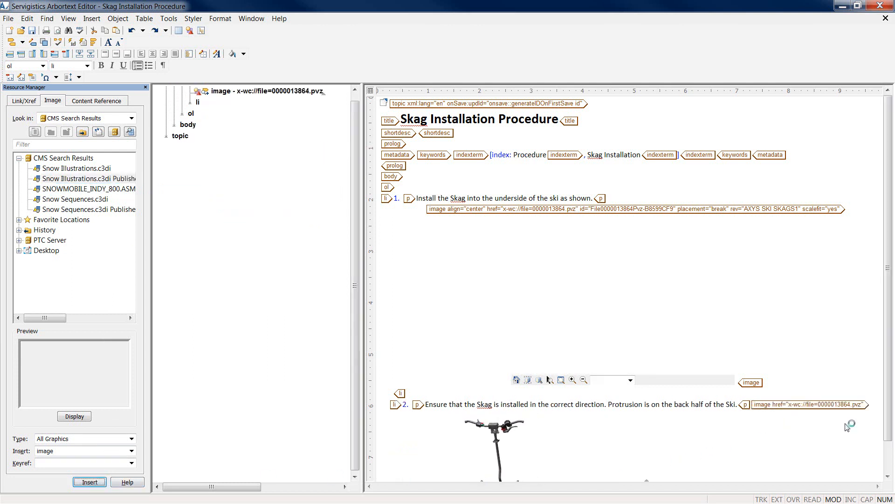
left_click_drag(889, 402, 891, 415)
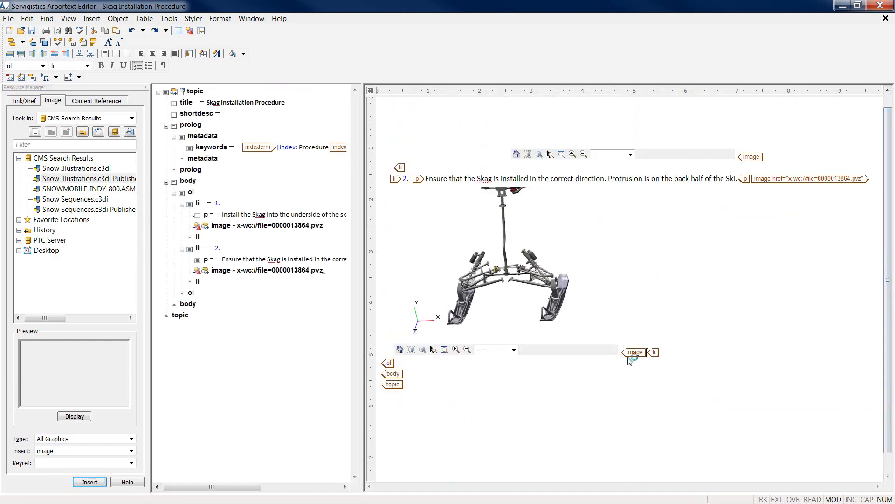
Preview the AXYS SKI SKAGS, 600967C exploded and skag top views, then open the image's Modify Attributes dialog
left_click(514, 350)
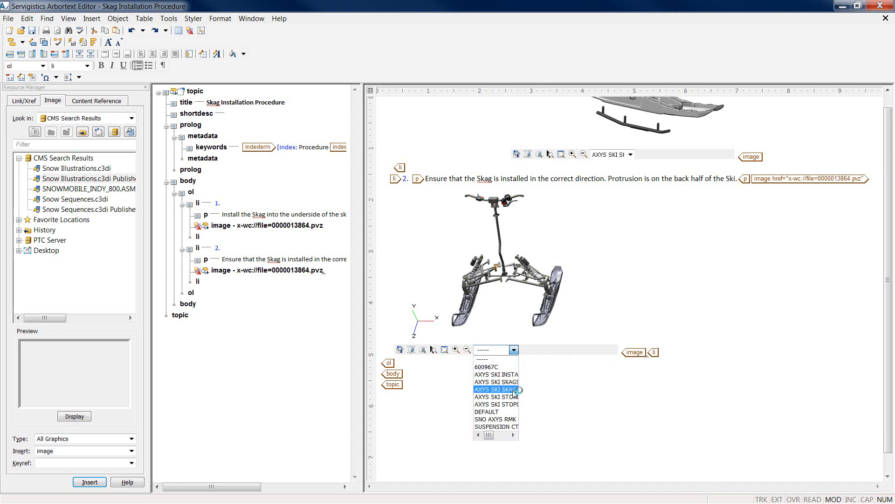
left_click(513, 390)
left_click(513, 350)
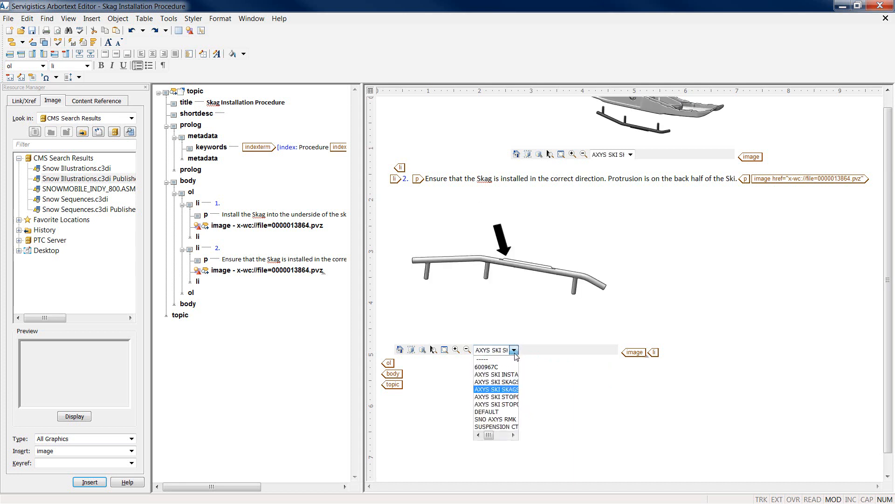
left_click(509, 367)
left_click(513, 349)
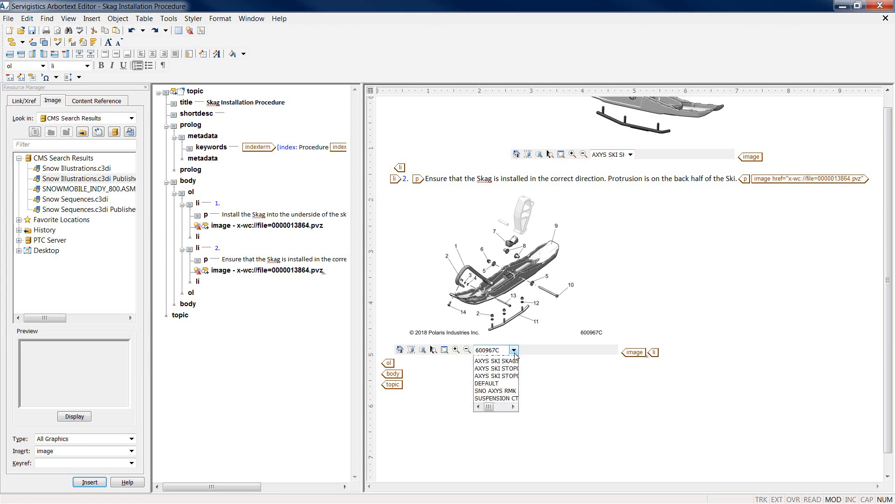
left_click(511, 404)
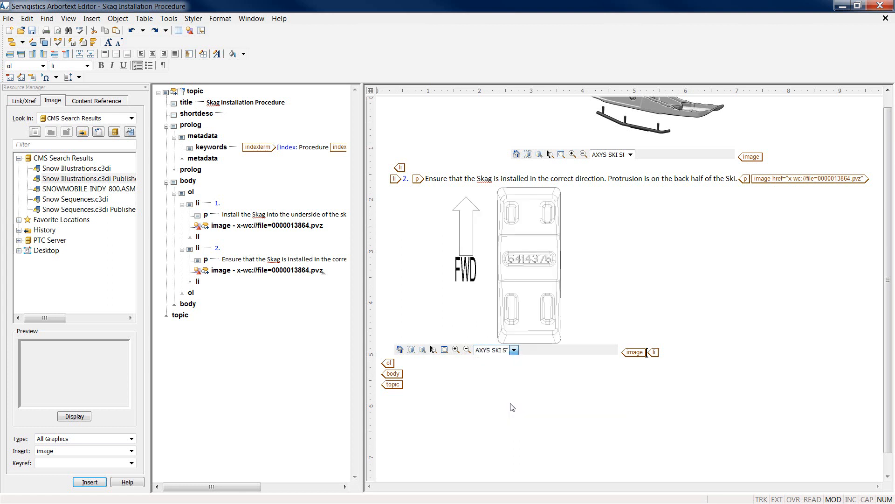
left_click(625, 357)
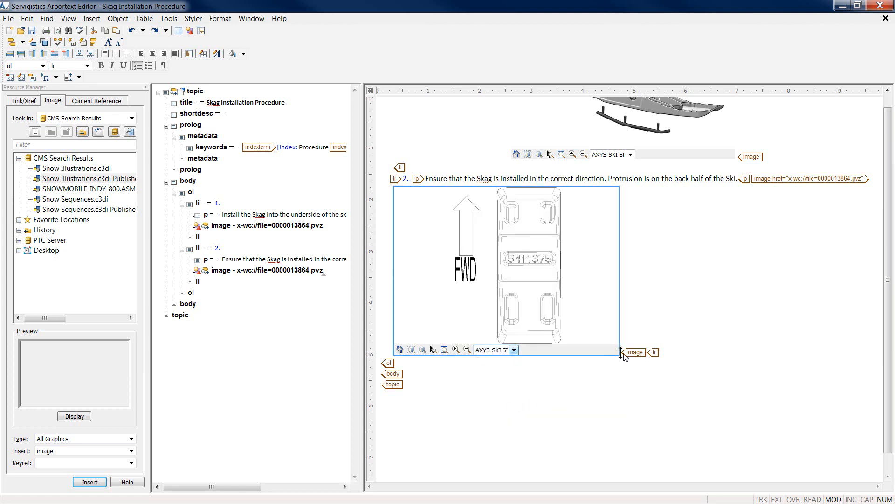
key("ctrl+d")
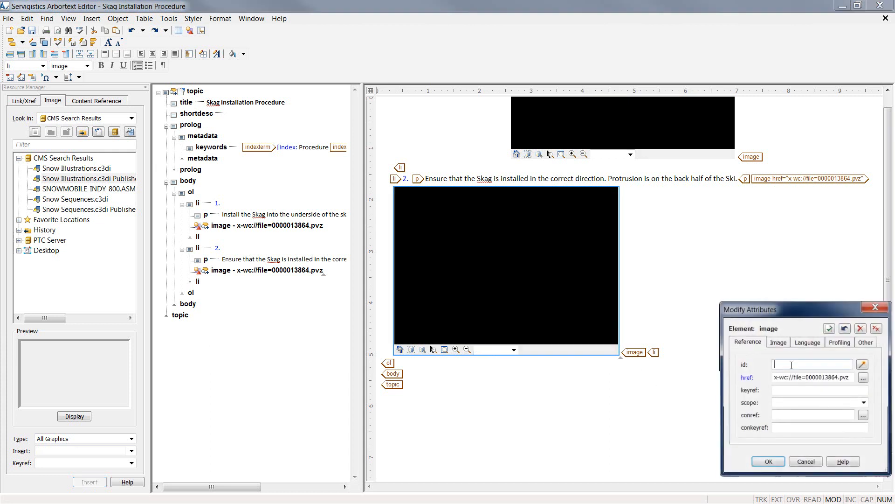
Give the step 2 image a generated id, align center, placement break, scalefit yes and rev AXYS SKI SKAGS3-01
left_click(863, 364)
left_click(778, 342)
type("cent")
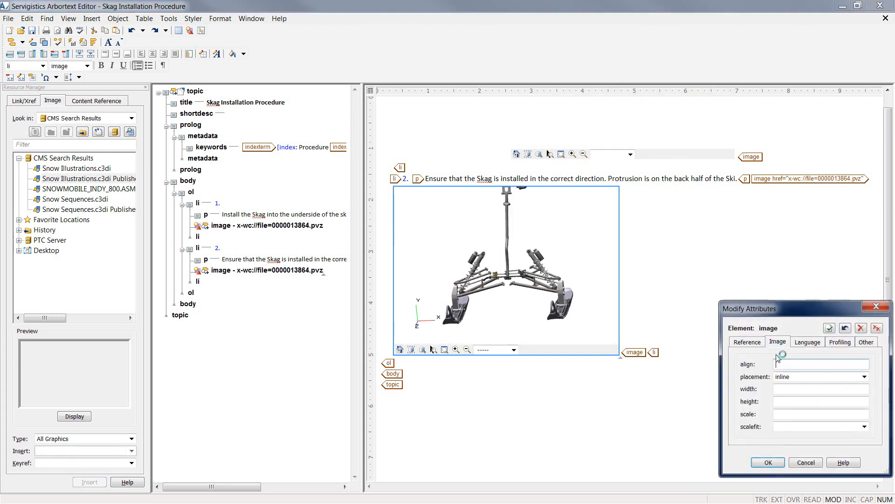
type("er")
key("Tab")
key("Down")
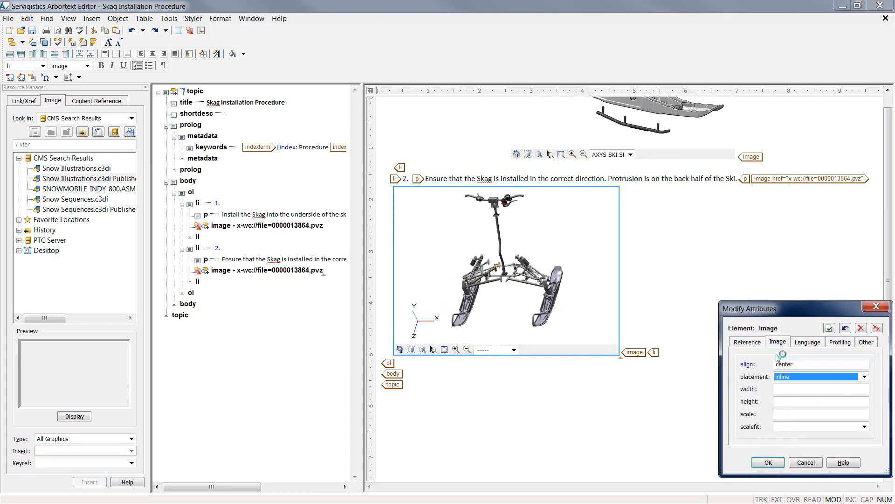
key("Tab")
key("Tab")
key("Tab")
key("Tab")
key("Down")
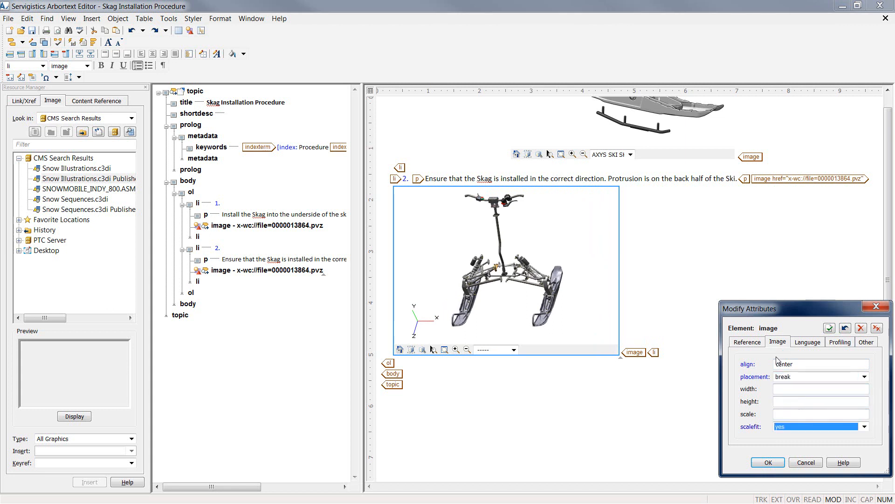
left_click(866, 342)
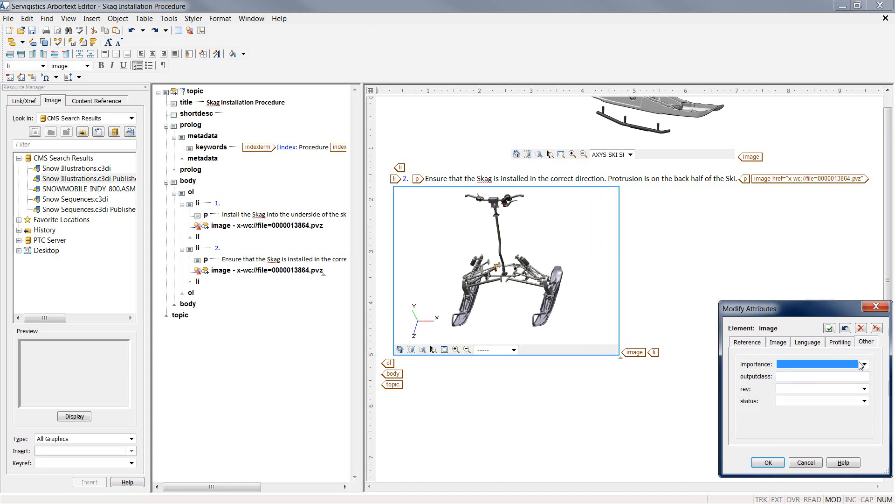
left_click(865, 389)
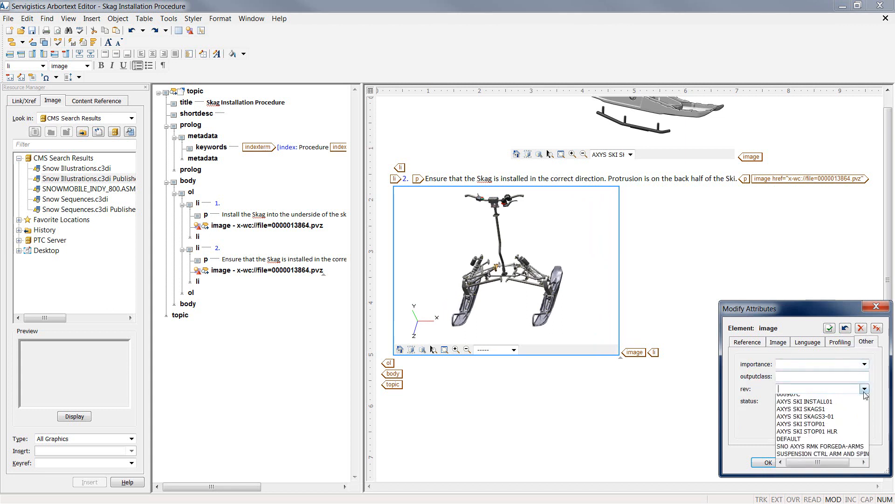
left_click(832, 416)
left_click(768, 463)
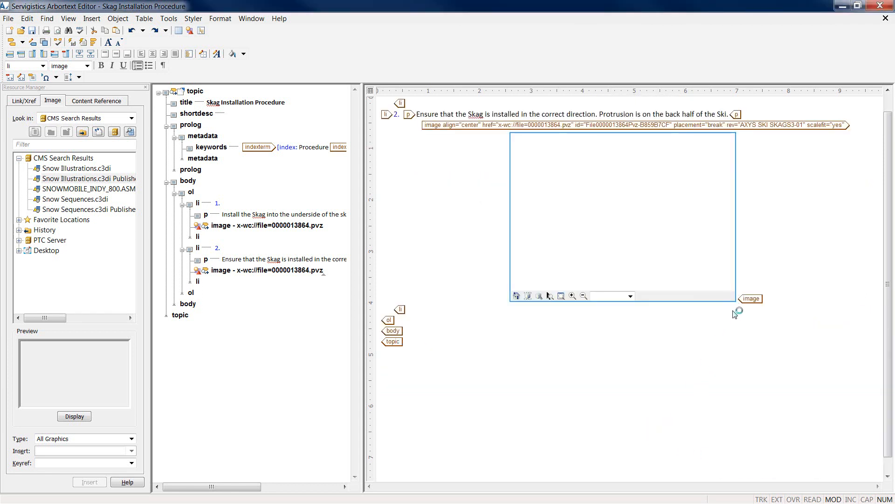
Add step 3 reading 'Install the washers onto the Skag posts from the top of the ski.'
left_click(769, 302)
key("Return")
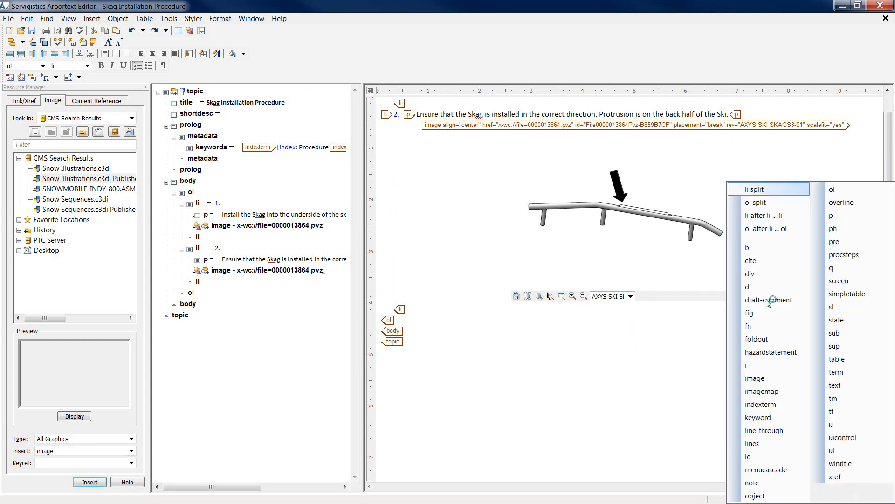
key("Return")
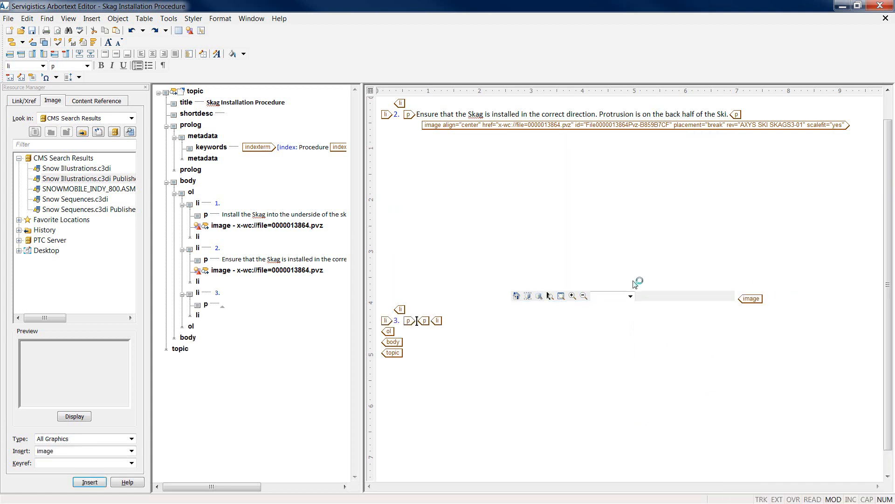
key("alt+Tab")
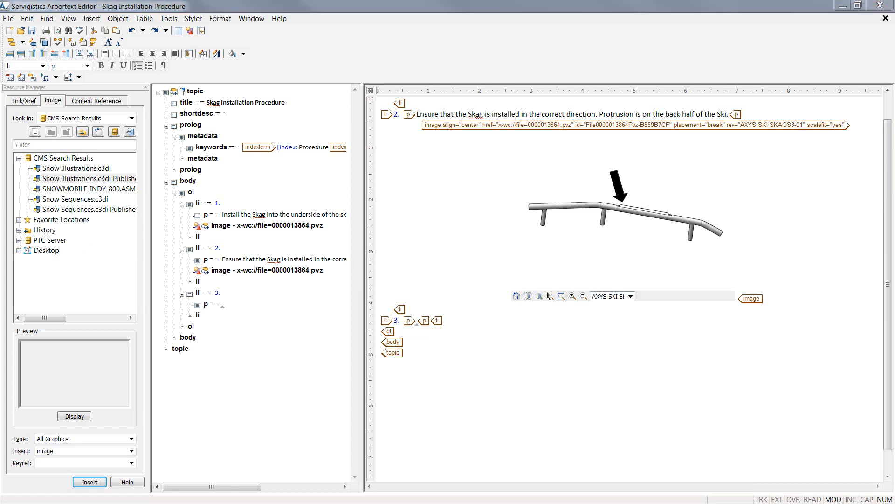
left_click(409, 322)
type("Install the washers onto the Skag posts from the top of the ski.")
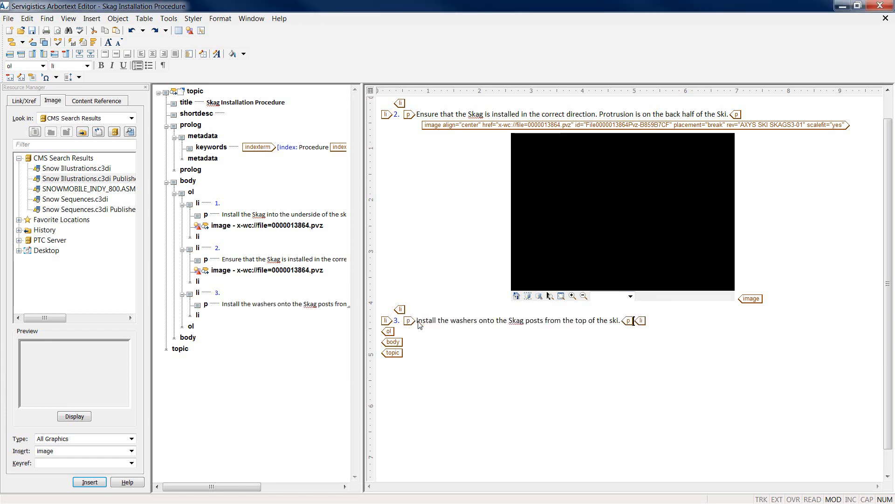
Add step 4 reading 'Install the new flange nuts and torque to specification.'
key("Return")
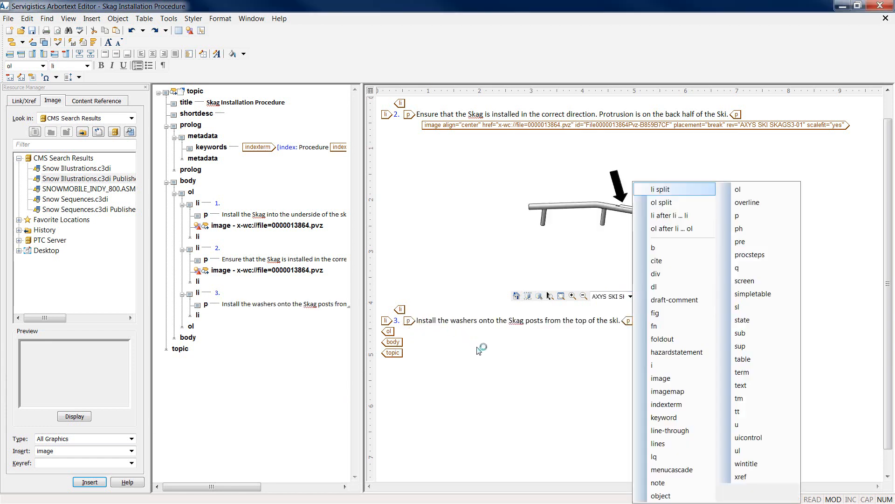
key("Return")
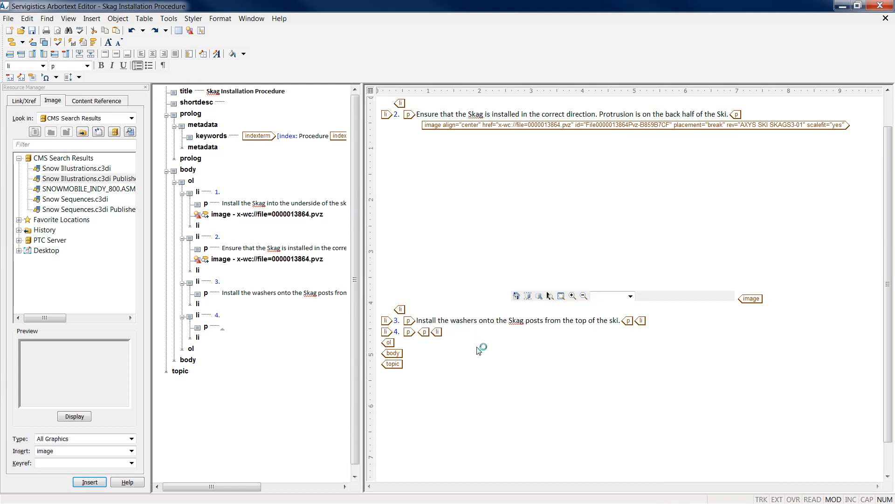
type("Install ")
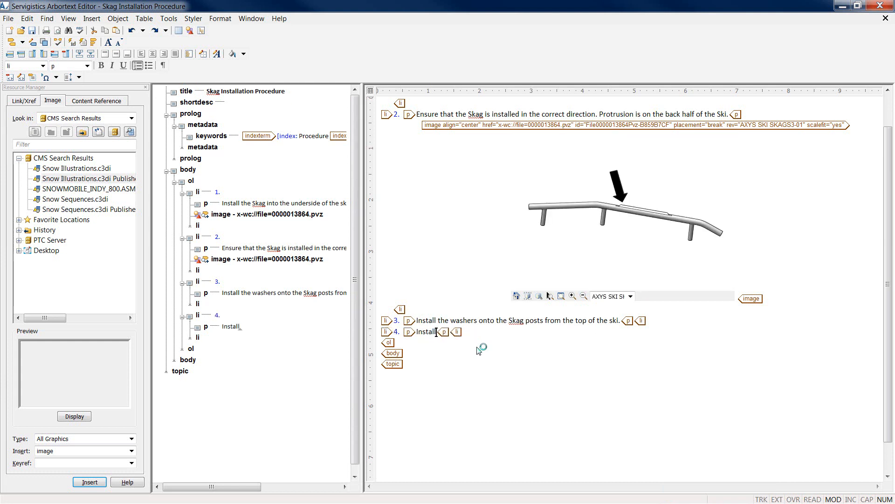
type("the new flange ")
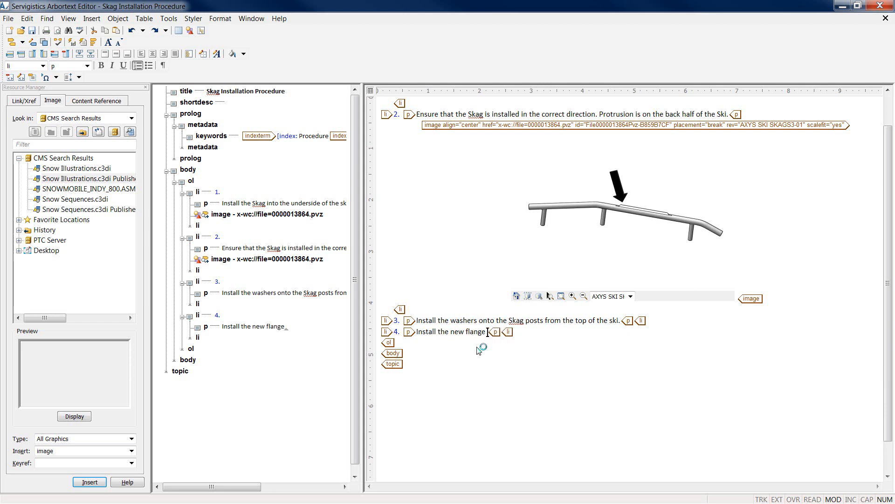
type("nuts and t")
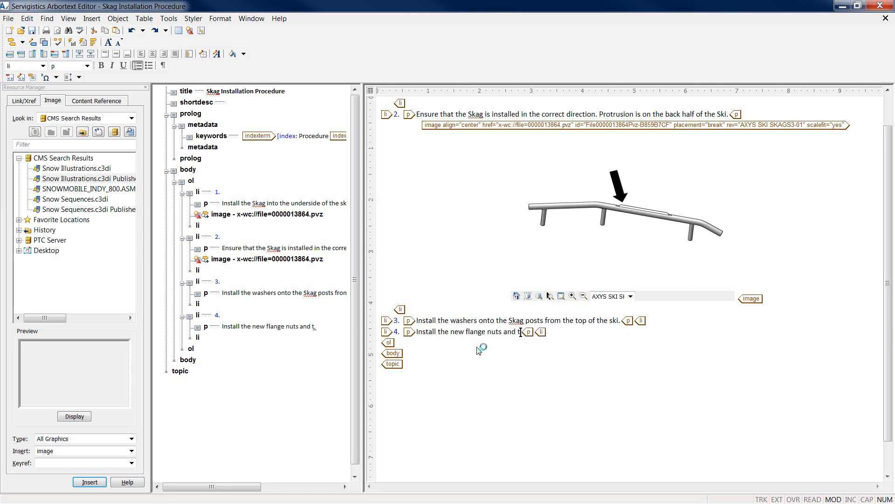
type("orque to spec")
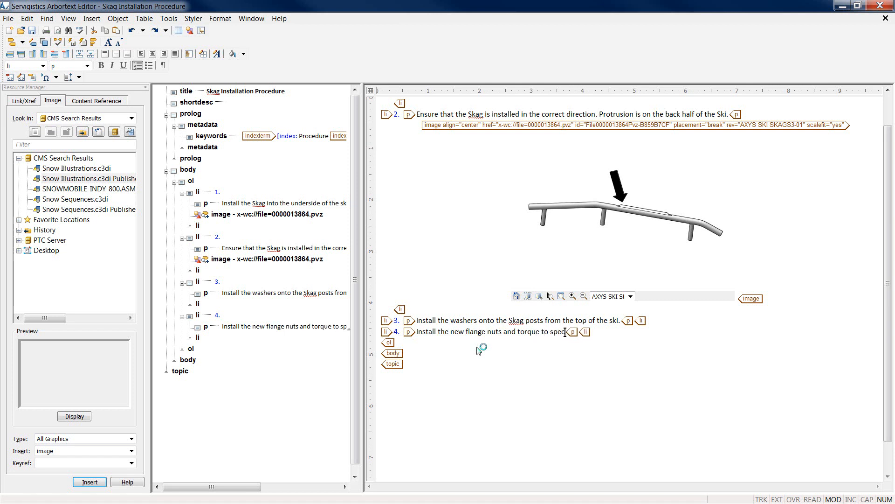
type("ification.")
Insert a note after the step 4 text with type other and othertype torque
key("Return")
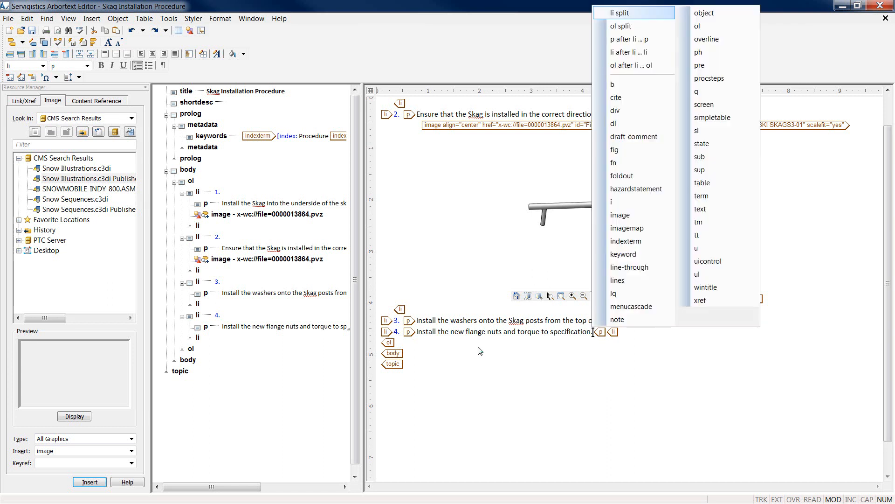
left_click(638, 322)
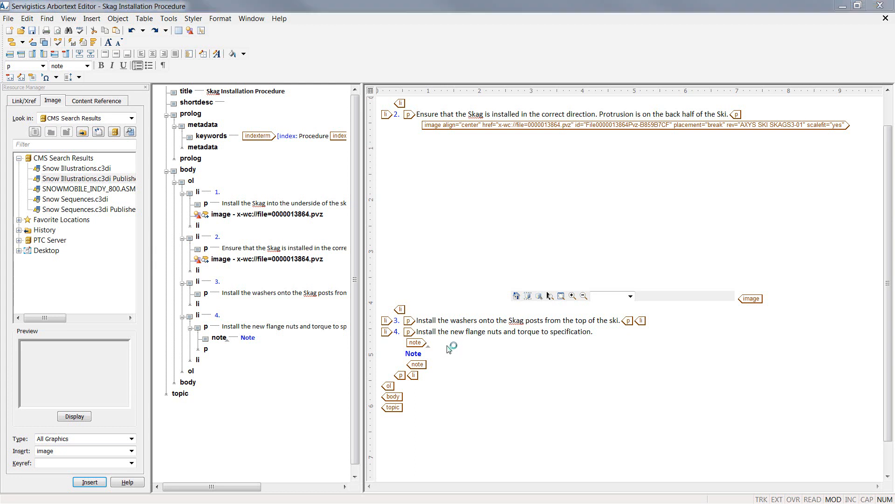
left_click(864, 387)
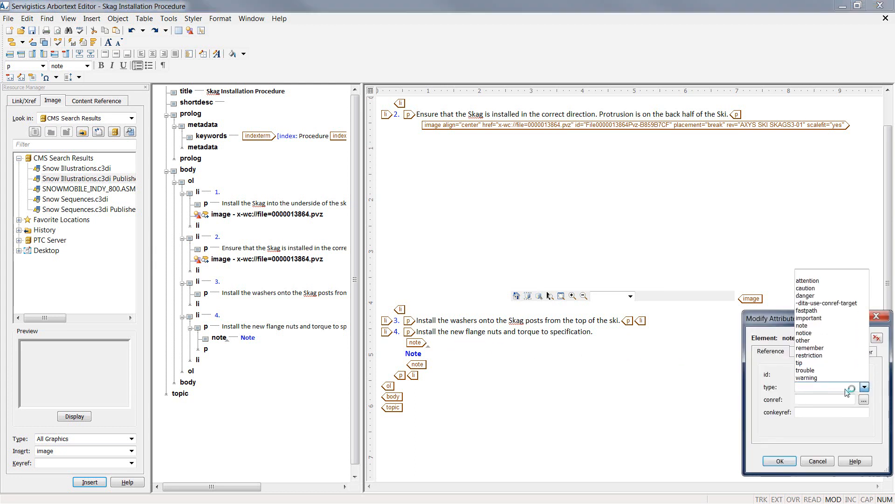
left_click(811, 340)
left_click(865, 351)
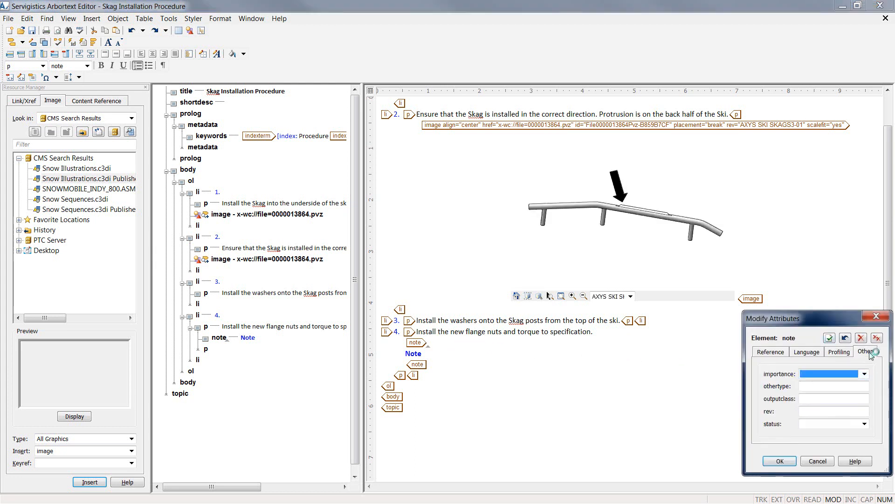
left_click(826, 385)
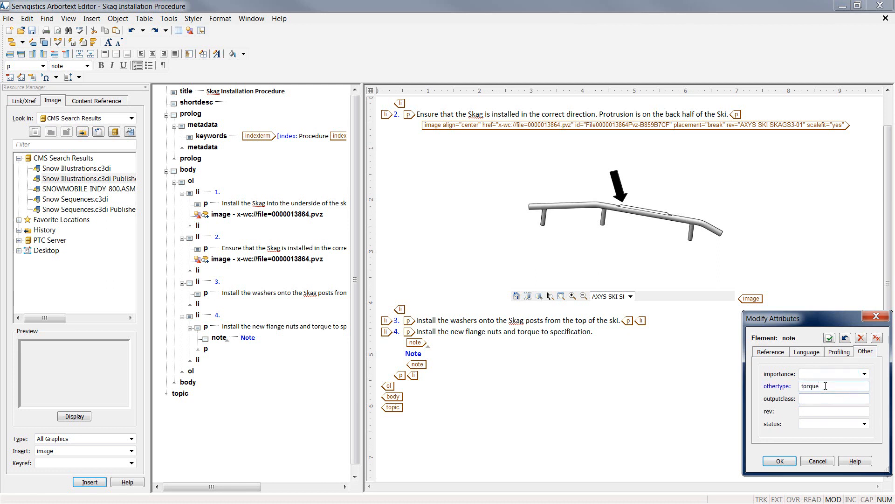
left_click(779, 460)
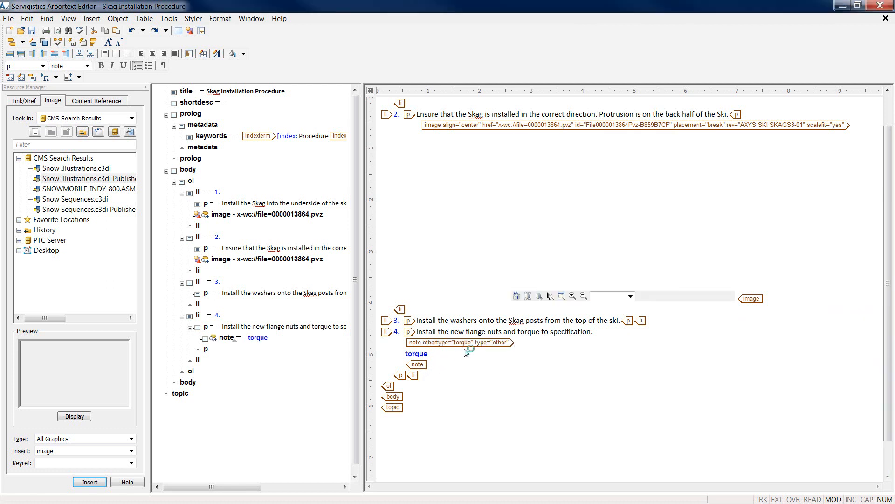
Add a paragraph inside the note and paste 'Ski Skag Fastener Torque:' into it
key("Return")
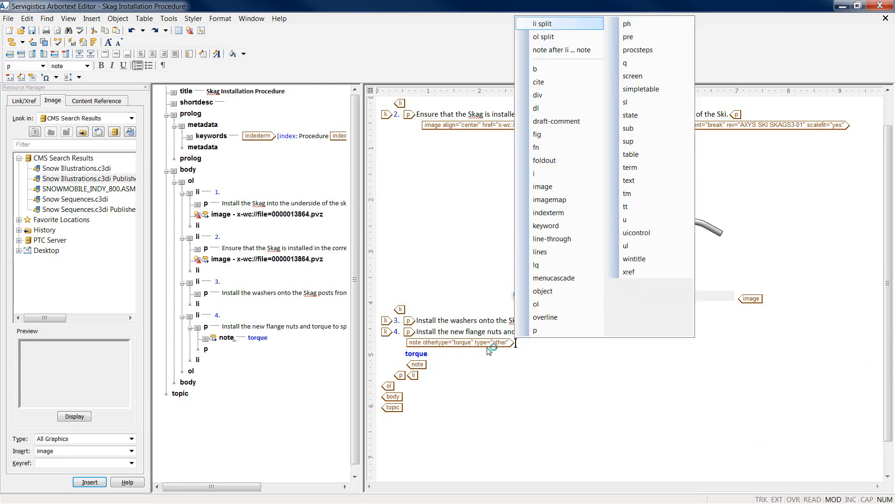
key("p")
key("Return")
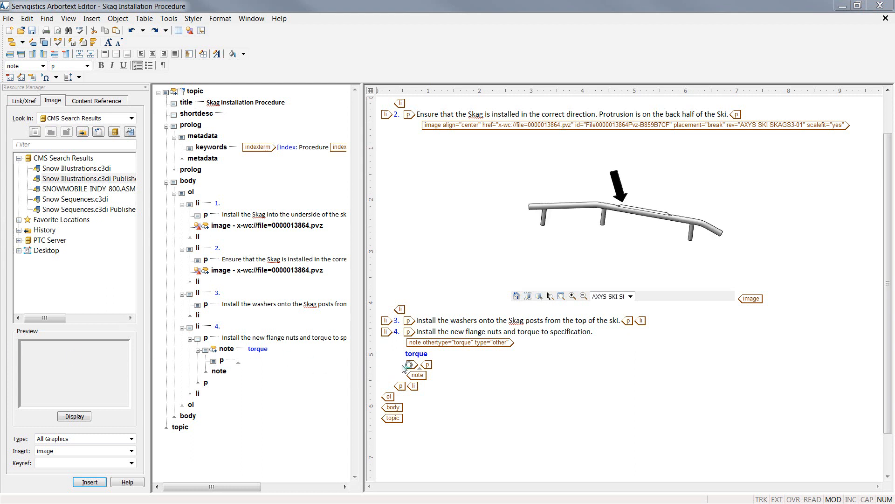
left_click(422, 366)
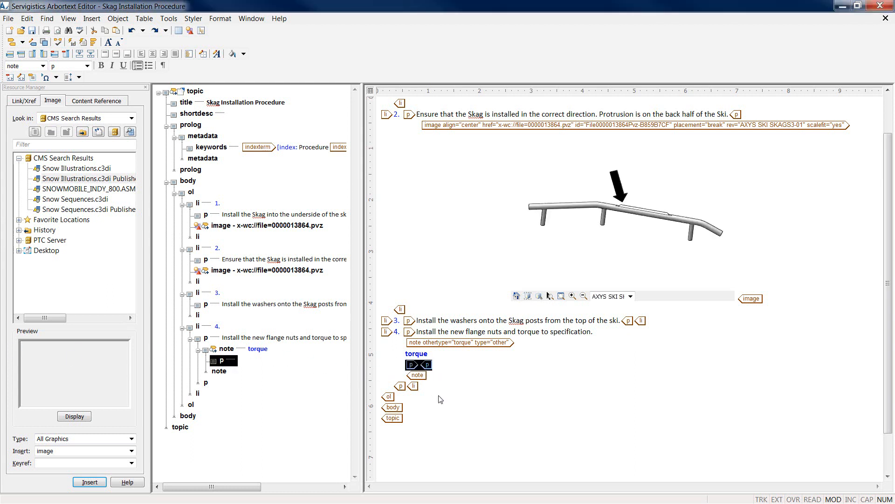
type("Ski Skag Fastener Torque:")
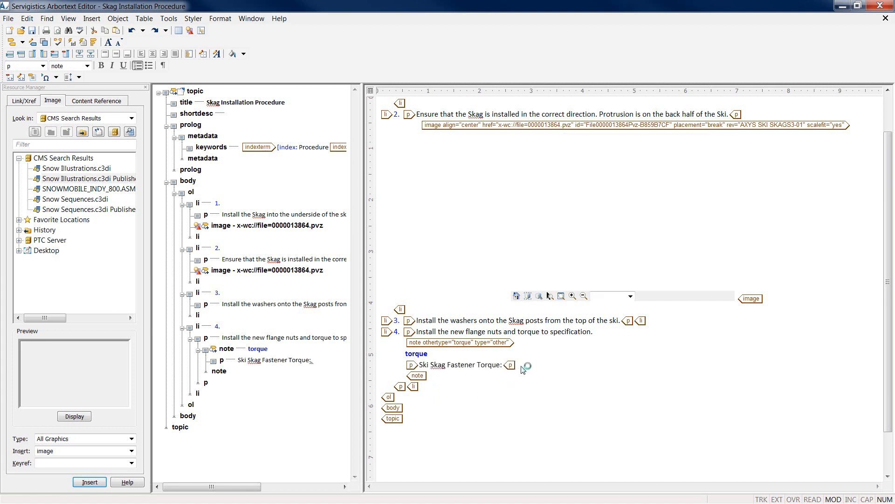
left_click(429, 391)
left_click(406, 387)
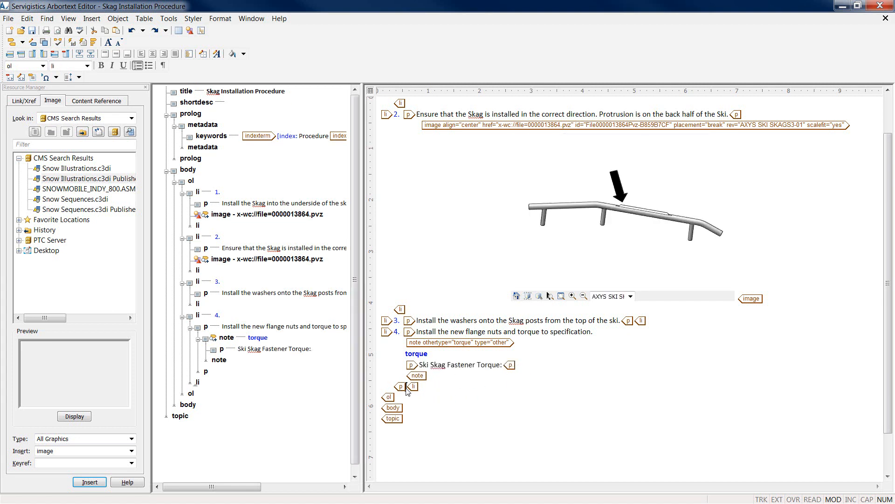
Search reusable content on the server by name for *master* to list AXYS MASTER TORQUE TABLE
left_click(517, 367)
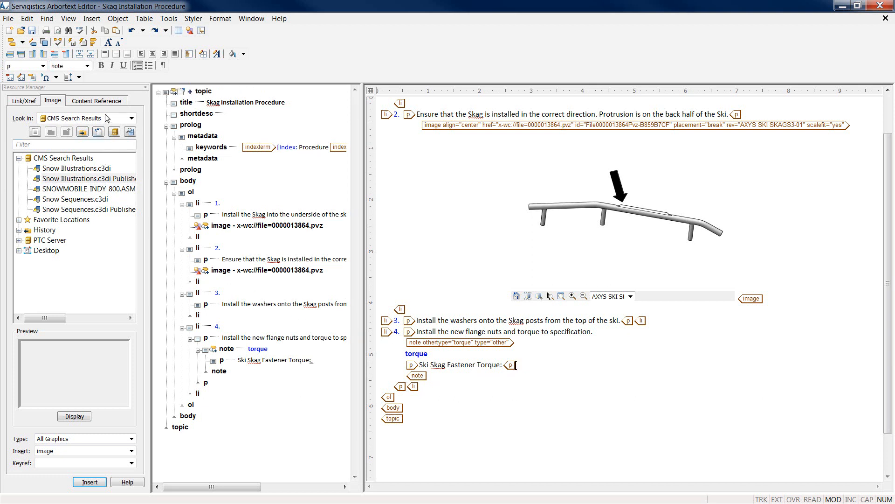
left_click(97, 100)
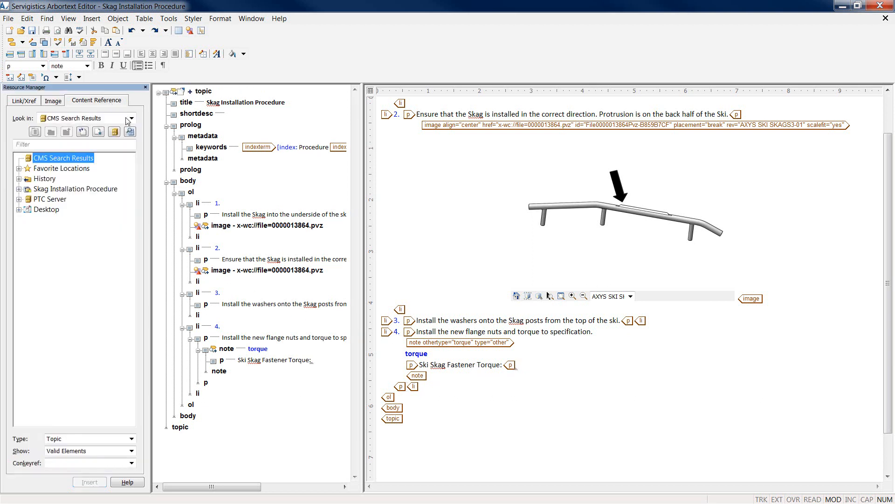
left_click(130, 133)
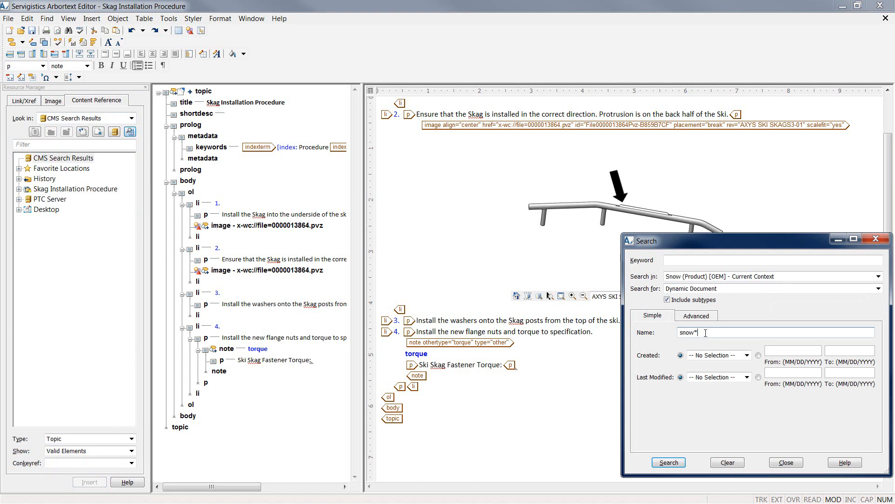
left_click_drag(705, 333, 676, 332)
type("*master*")
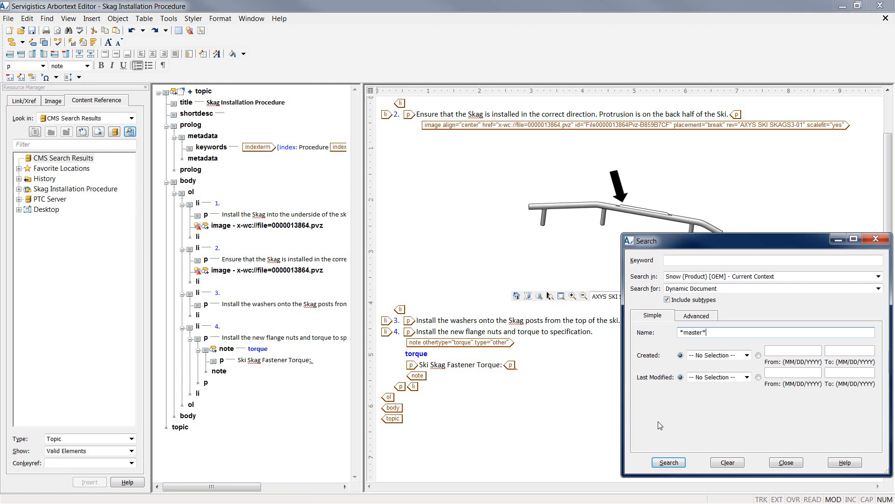
key("Return")
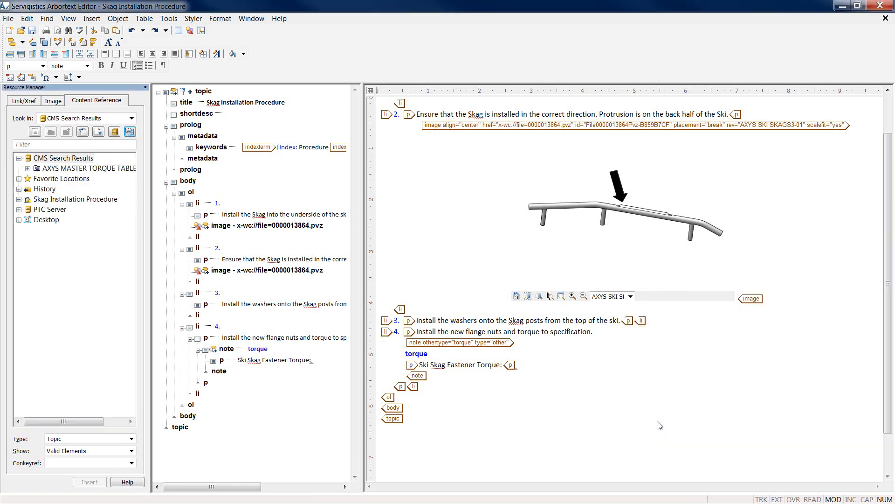
Insert the 7 ft-lbs (10 Nm) value from the master torque table, then hide the browser and tags
left_click(28, 169)
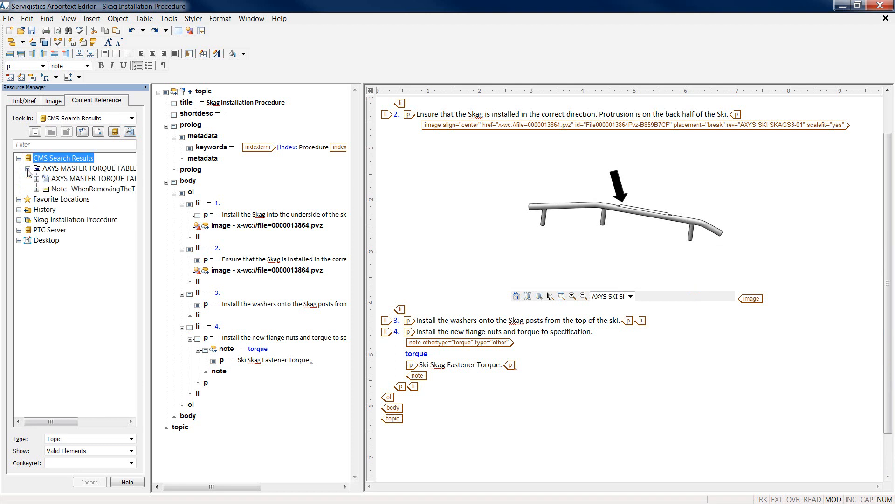
left_click(36, 179)
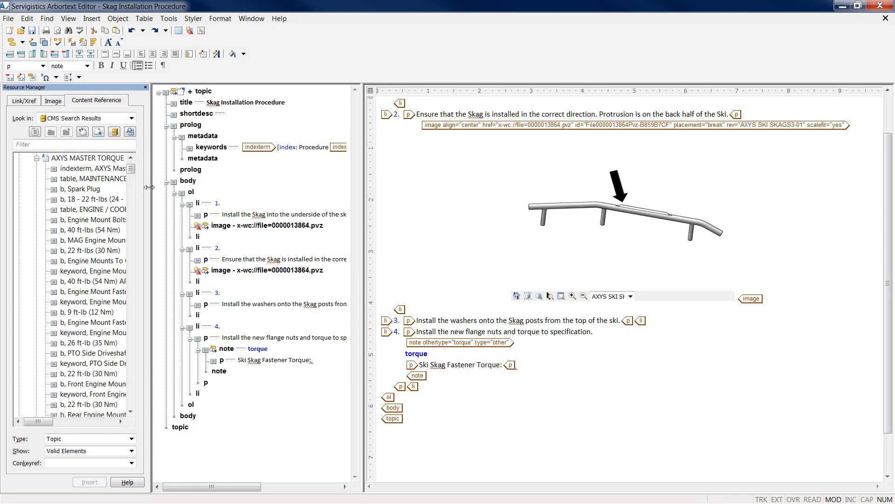
left_click_drag(149, 187, 194, 187)
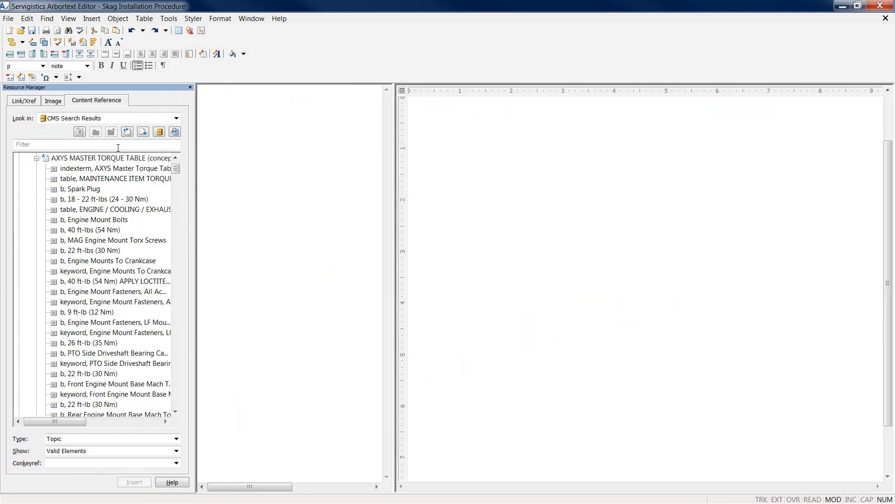
left_click(121, 145)
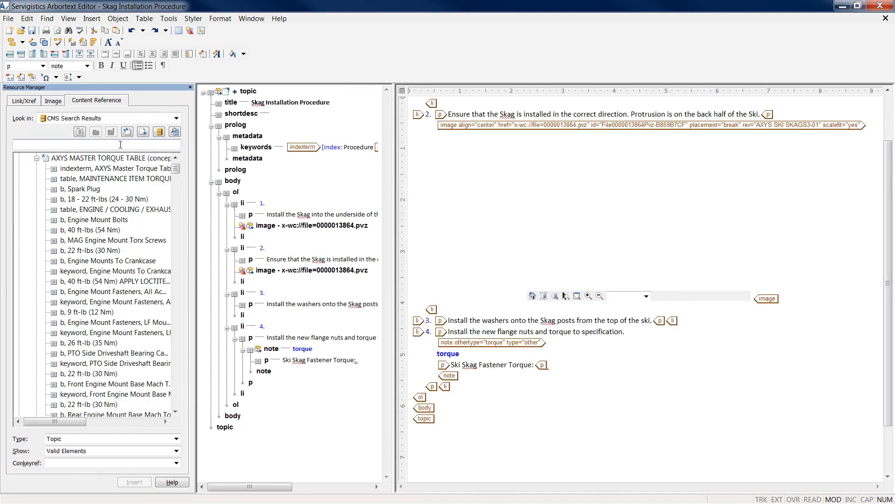
type("7 f")
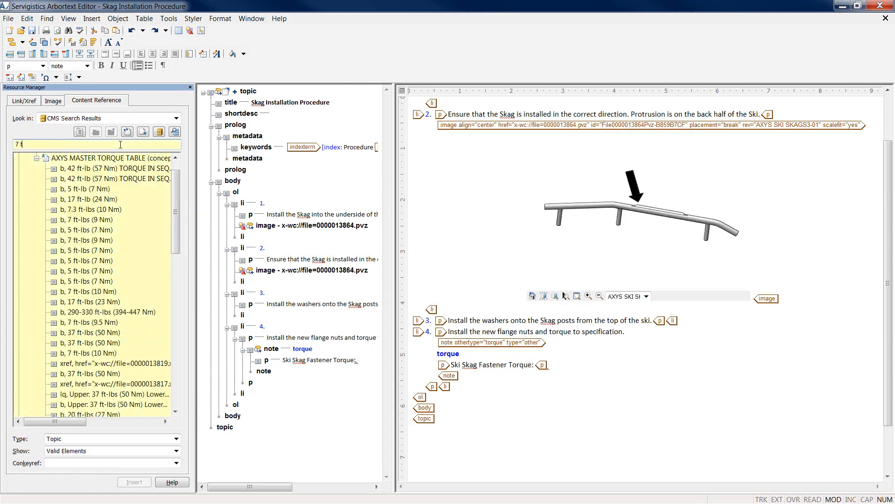
type("t-lbs")
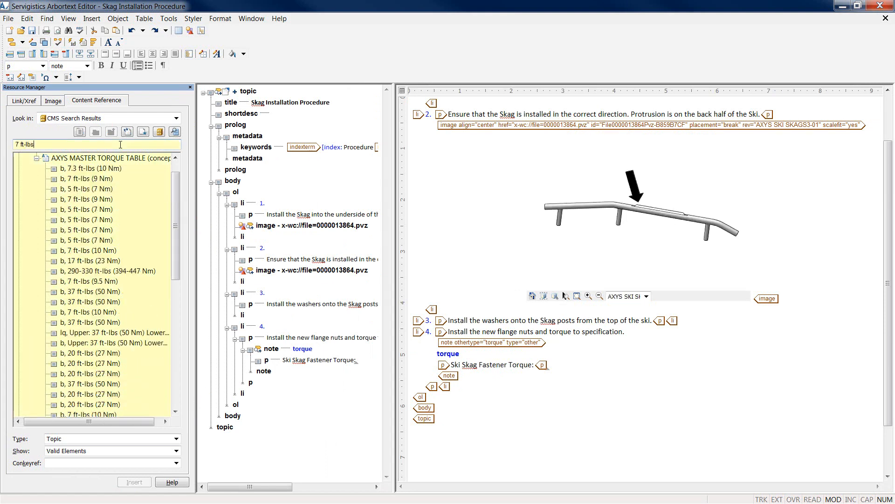
type(" (10")
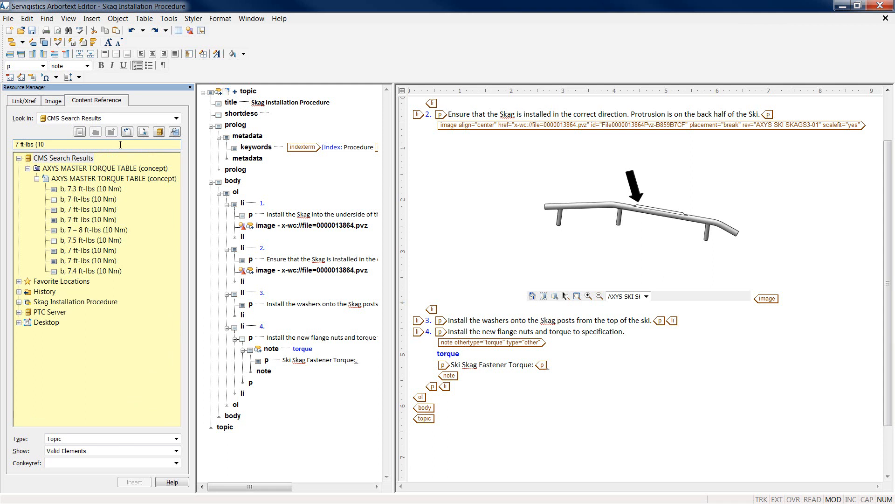
left_click(110, 208)
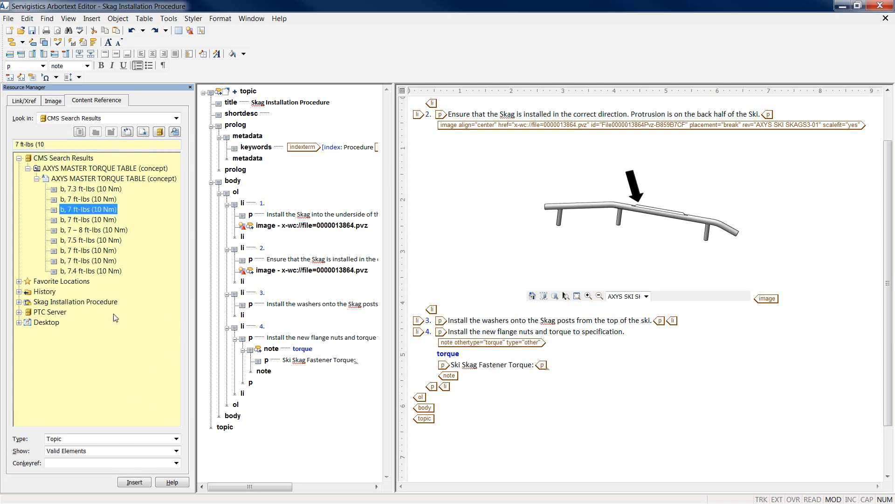
left_click(135, 482)
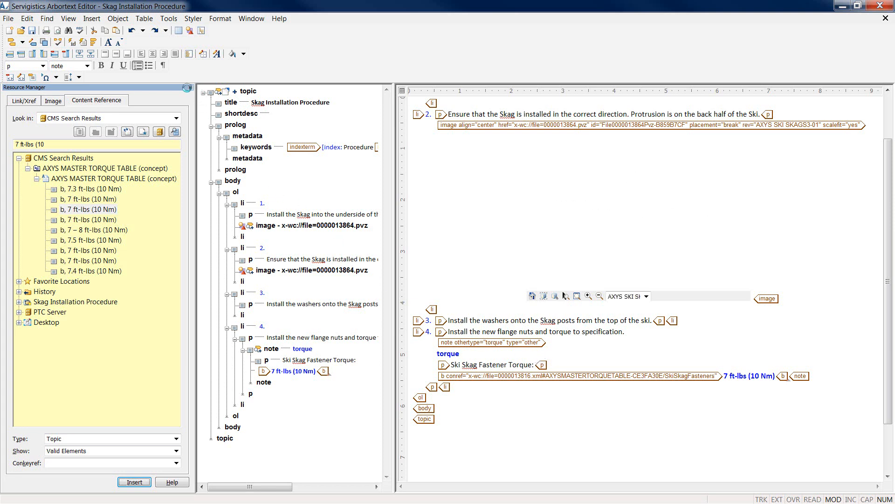
left_click(191, 88)
left_click(95, 43)
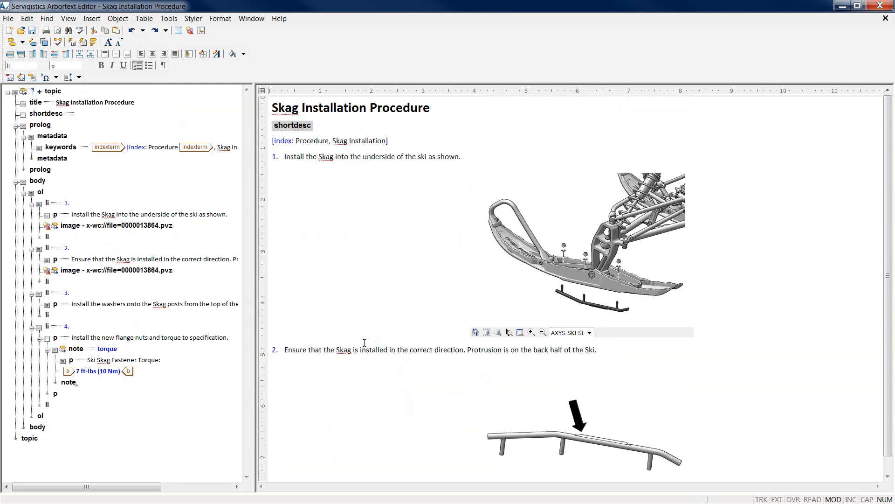
Bring up the File menu's Object submenu to reach the check-in commands
left_click(7, 18)
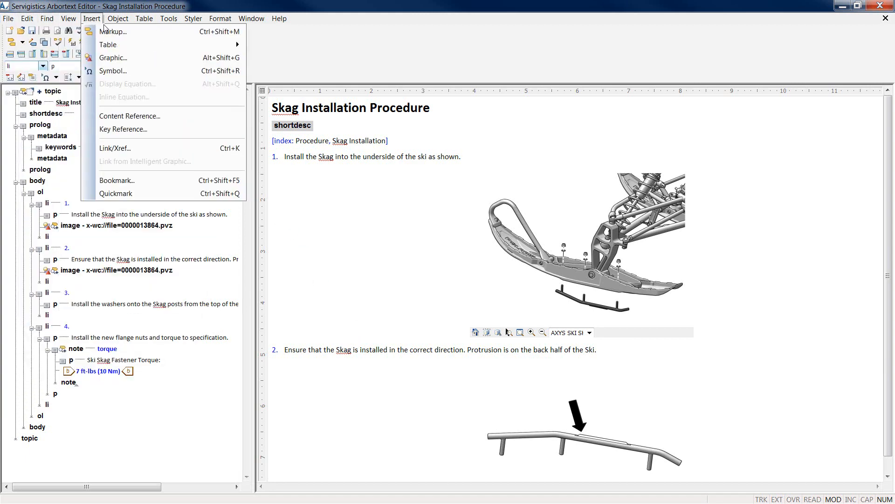
mouse_move(118, 19)
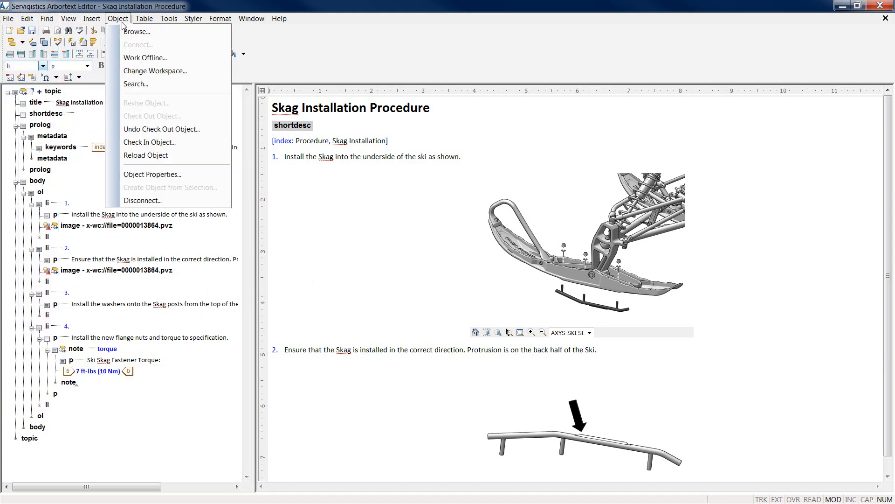
Check in the topic and its modified dependents with the comment 'finished document'
left_click(133, 142)
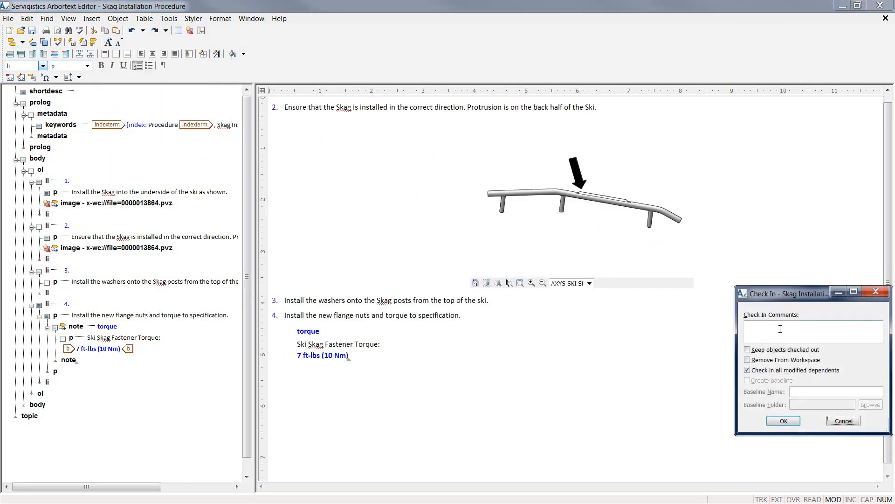
left_click(780, 328)
type("finished document")
left_click(784, 421)
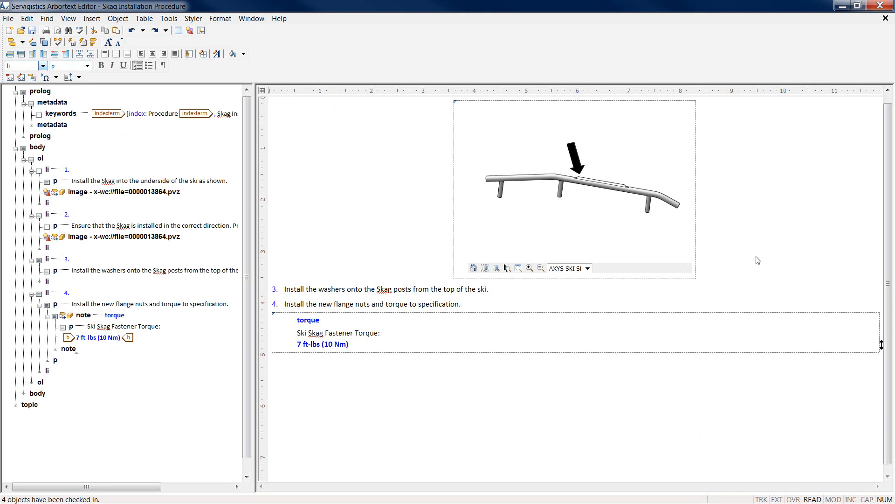
Return to Windchill and open the Skag Installation Procedure's information page
left_click(843, 7)
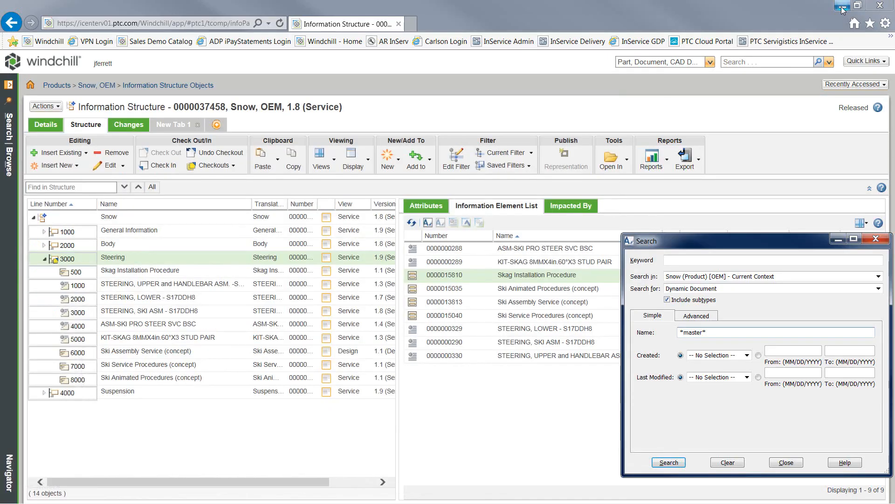
left_click(876, 238)
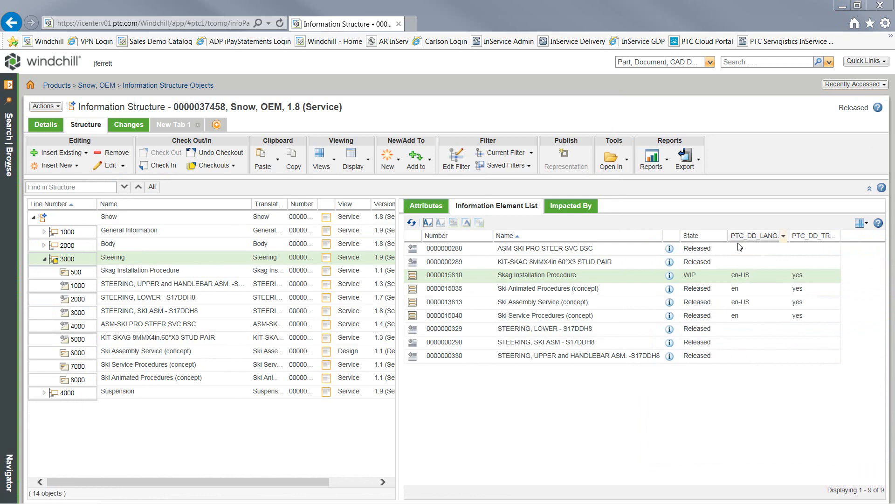
left_click(669, 278)
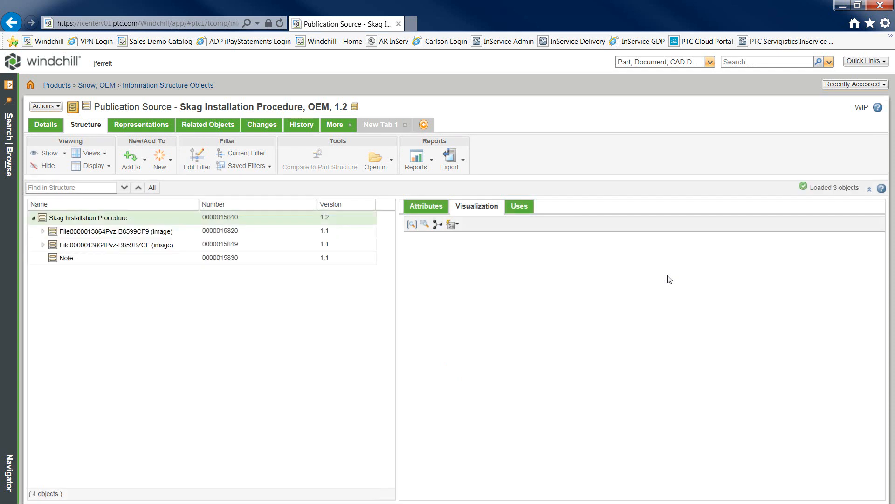
Show its attributes and expand both image rows to reveal their illustration sources
left_click(431, 208)
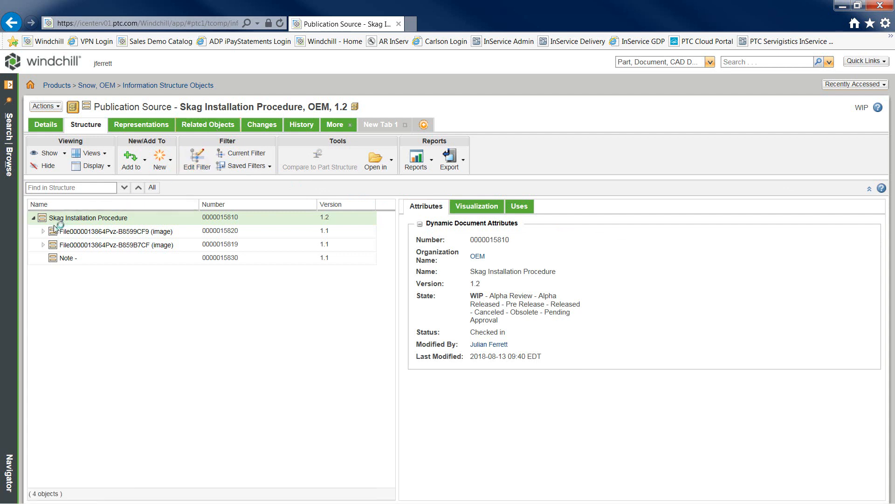
left_click(43, 232)
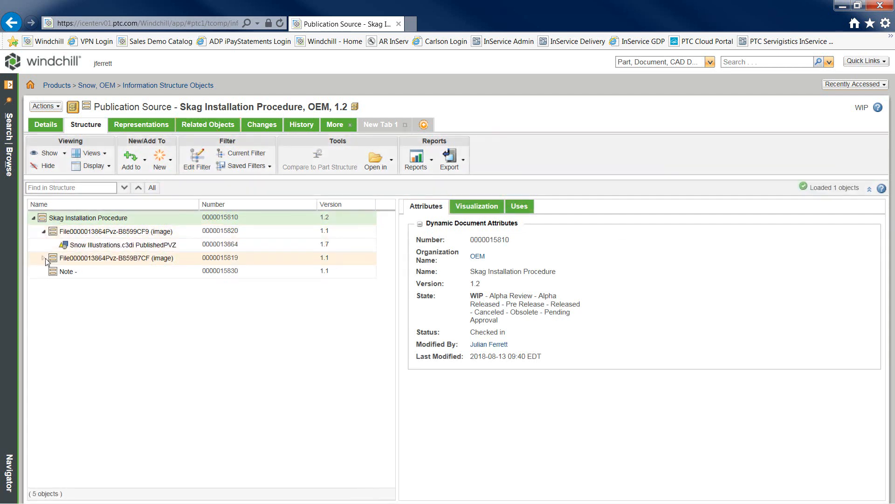
left_click(43, 259)
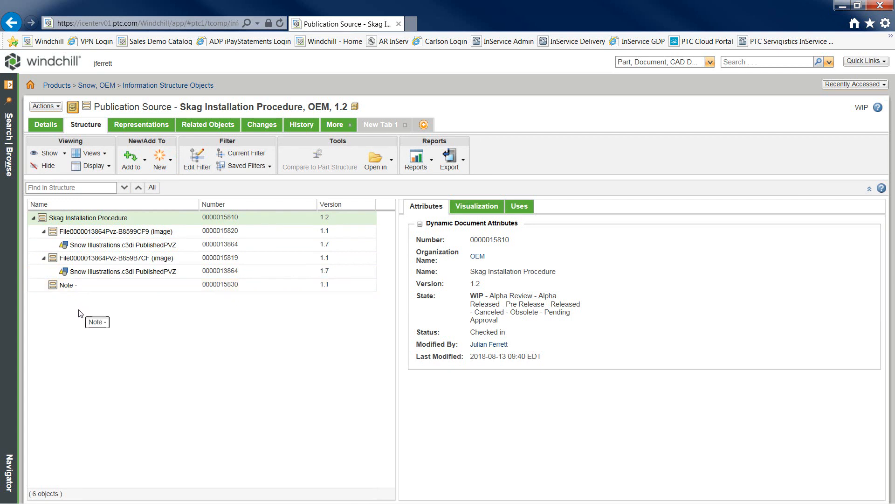
Refresh the document's Representations list and select the newly published PDF representation
left_click(155, 130)
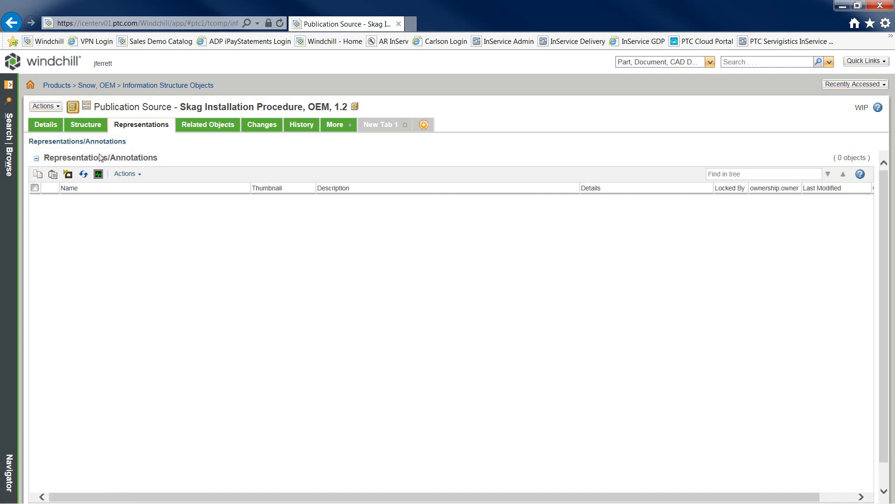
left_click(85, 176)
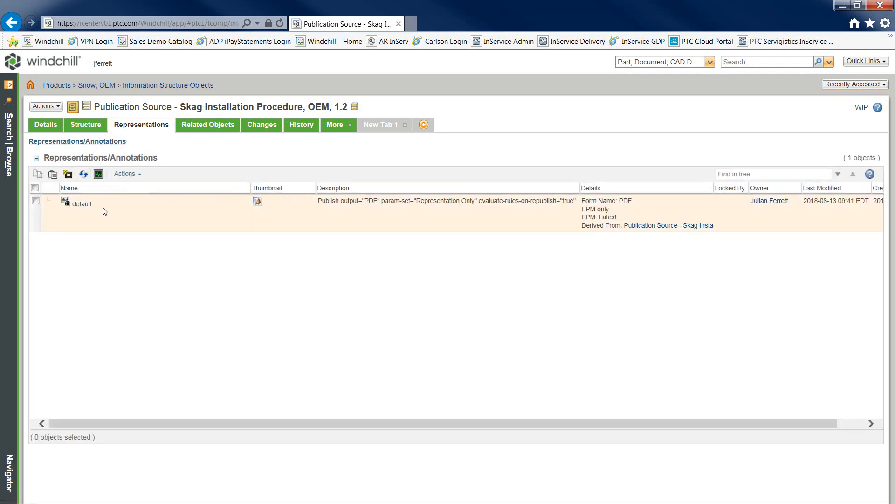
left_click(259, 208)
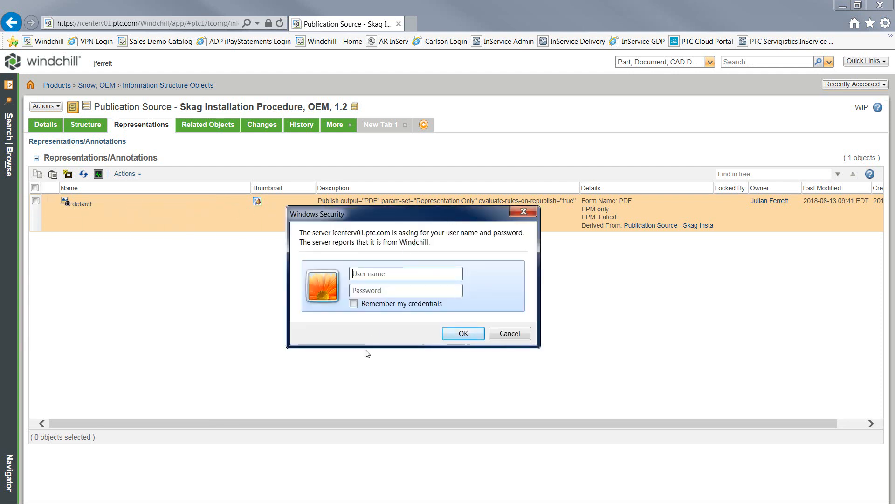
Log in with the user's name and password and start Creo View Lite to display the PDF
key("Tab")
type("•••")
key("Return")
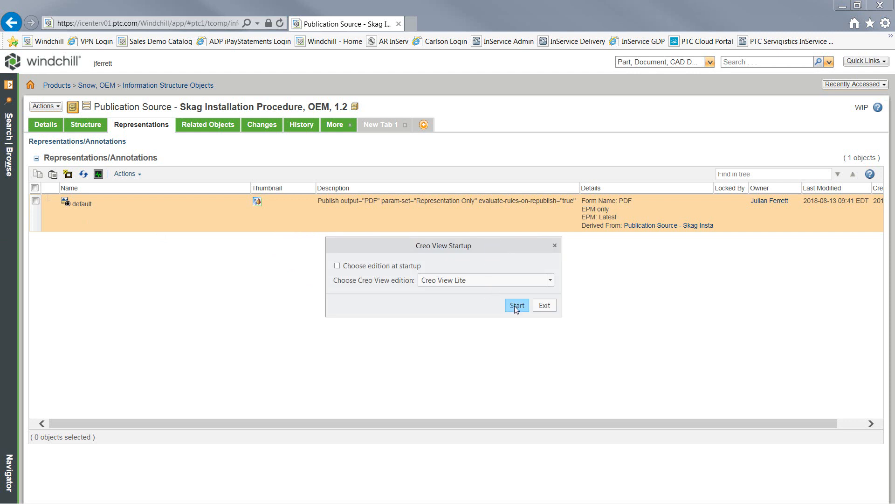
left_click(515, 306)
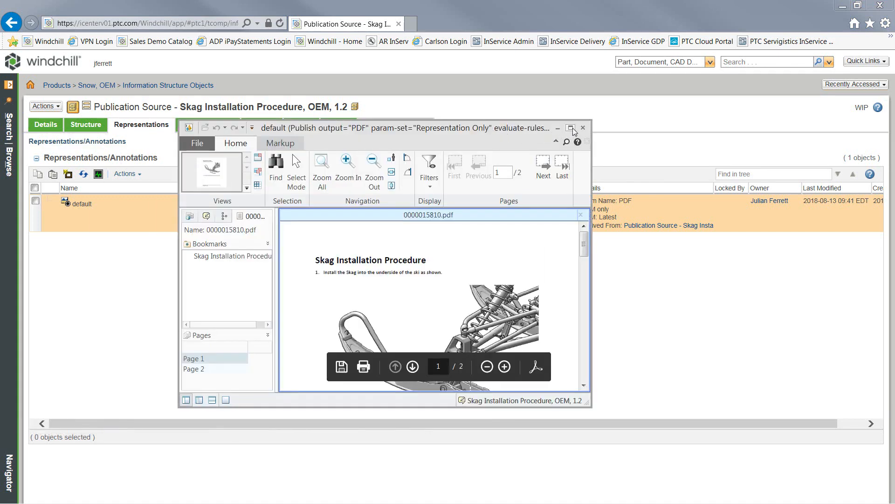
Maximize Creo View, fit the page height, and scroll to page 2 with the 7 ft-lbs (10 Nm) note
left_click(571, 128)
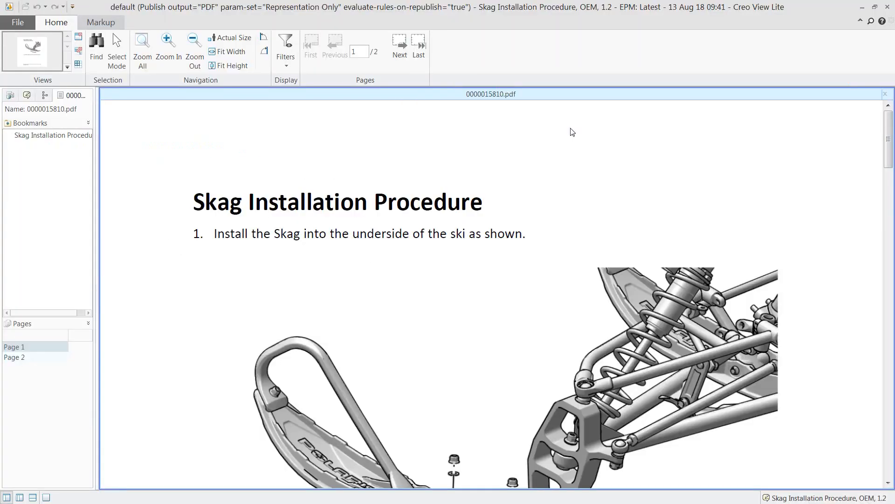
left_click(242, 69)
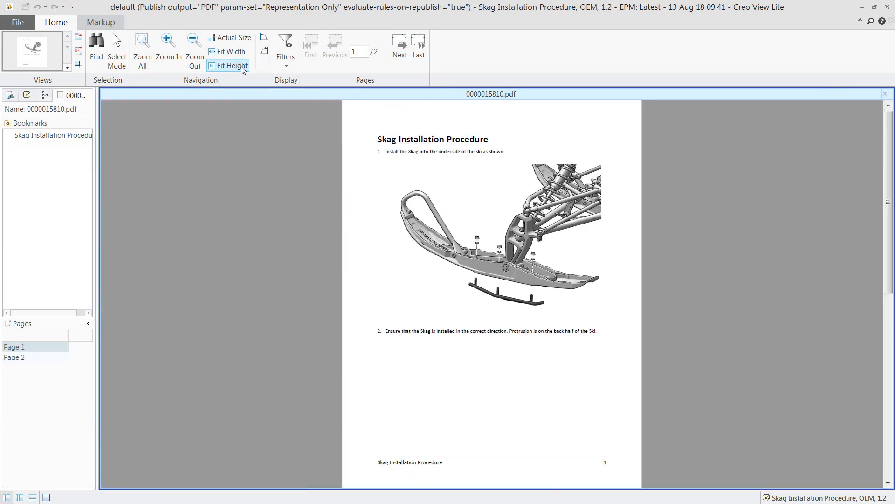
scroll(381, 187, "down", 2)
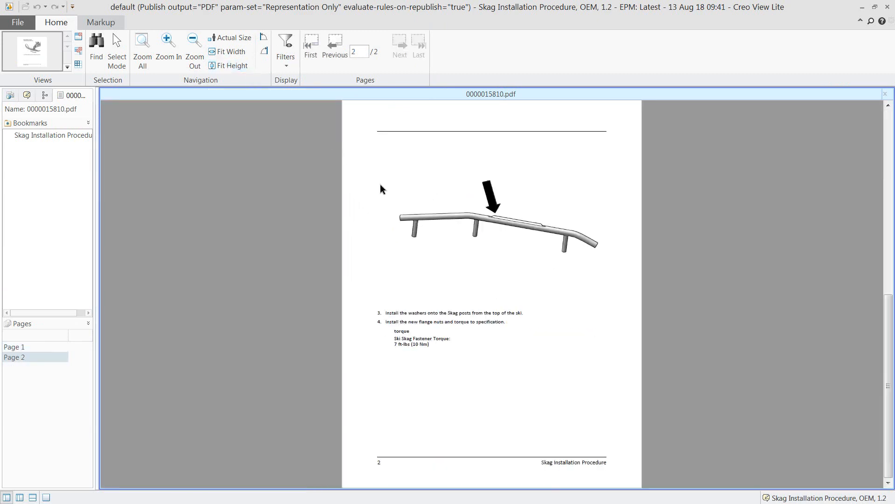